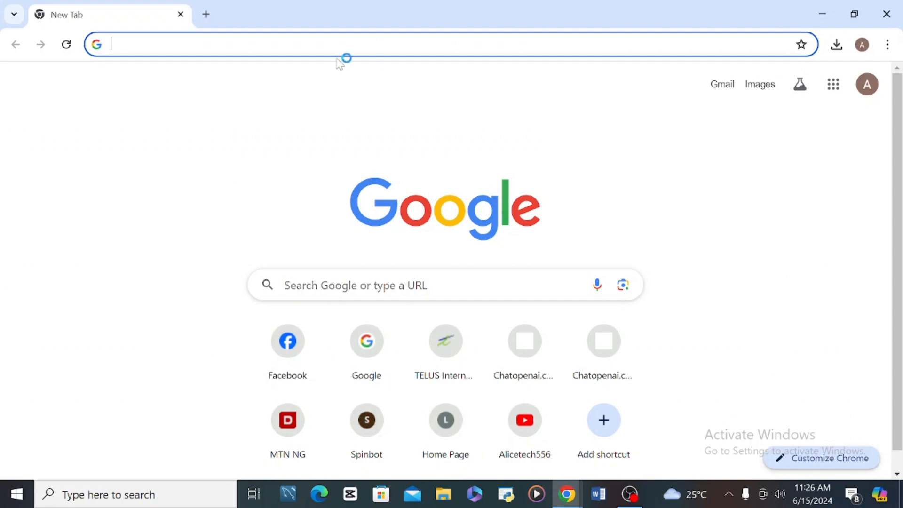
- Search Google for pexels and open the Pexels website from the results
click(332, 46)
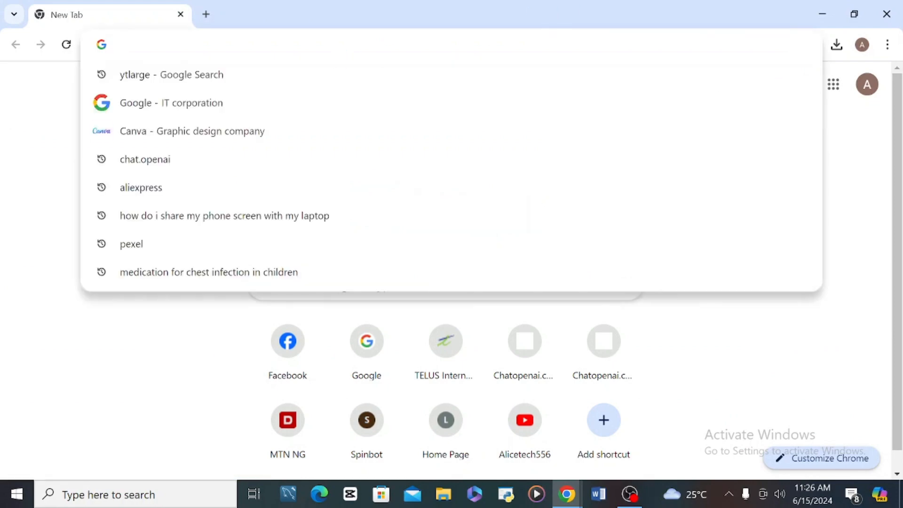
text(pexe)
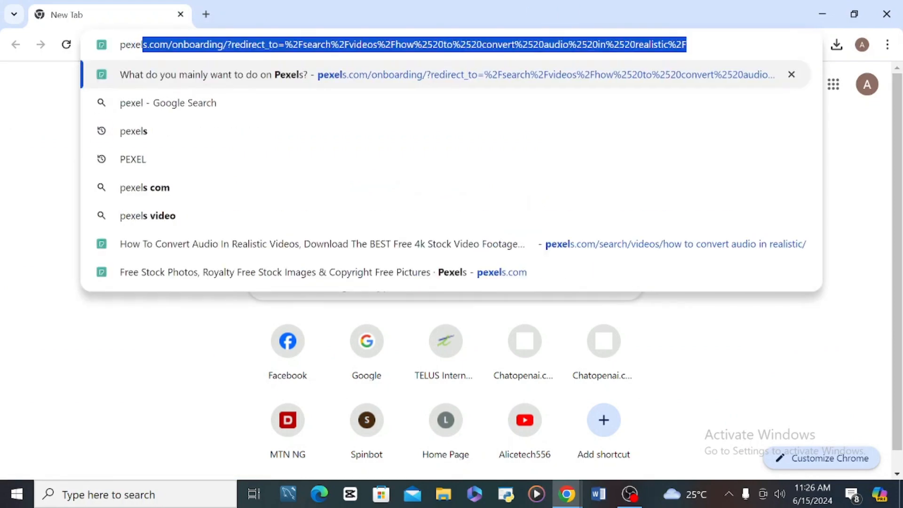
click(168, 139)
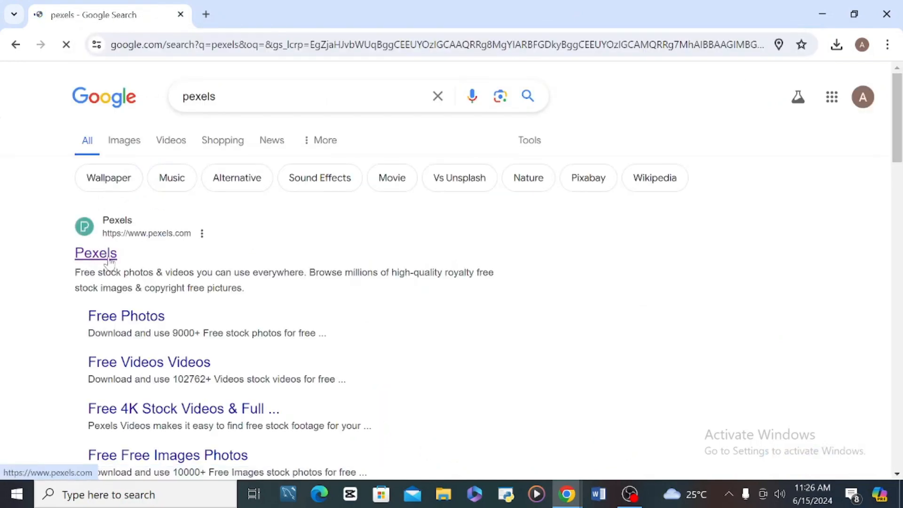
click(147, 230)
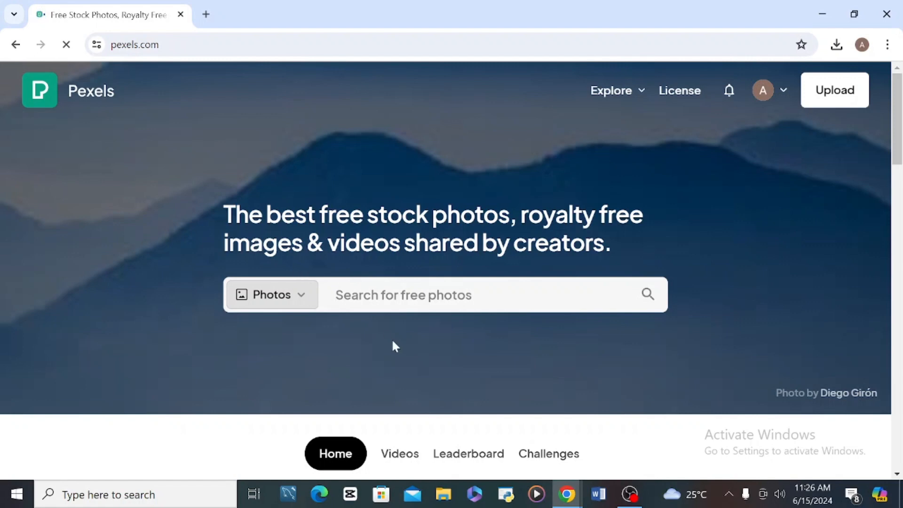
- Set the Pexels search to videos, run the recent Damascus search and browse its results
click(297, 292)
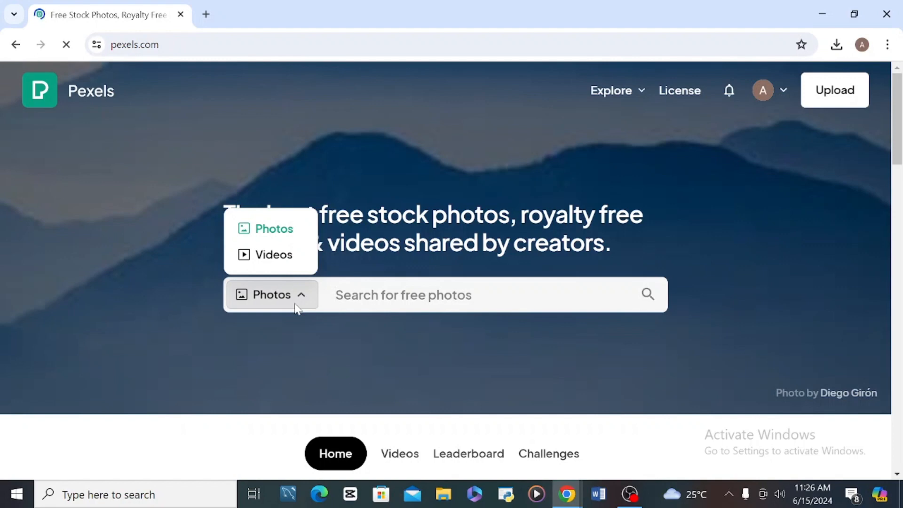
click(269, 259)
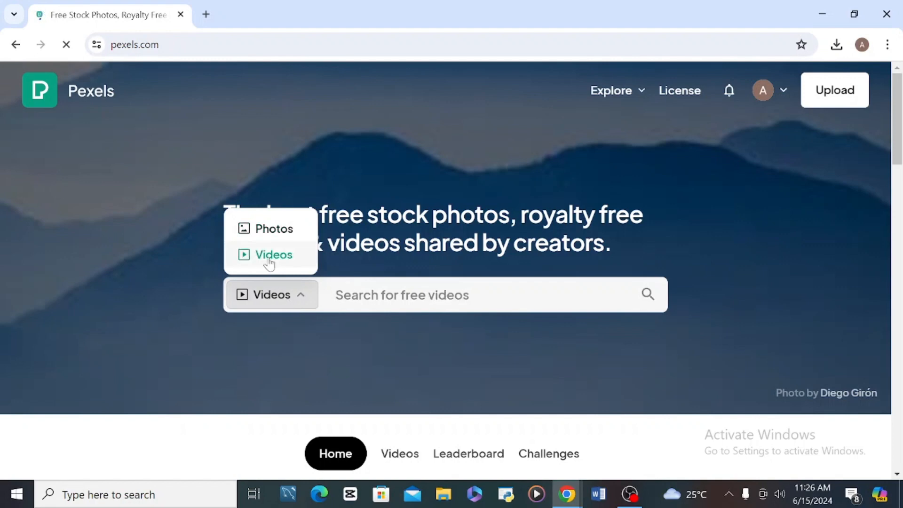
click(386, 295)
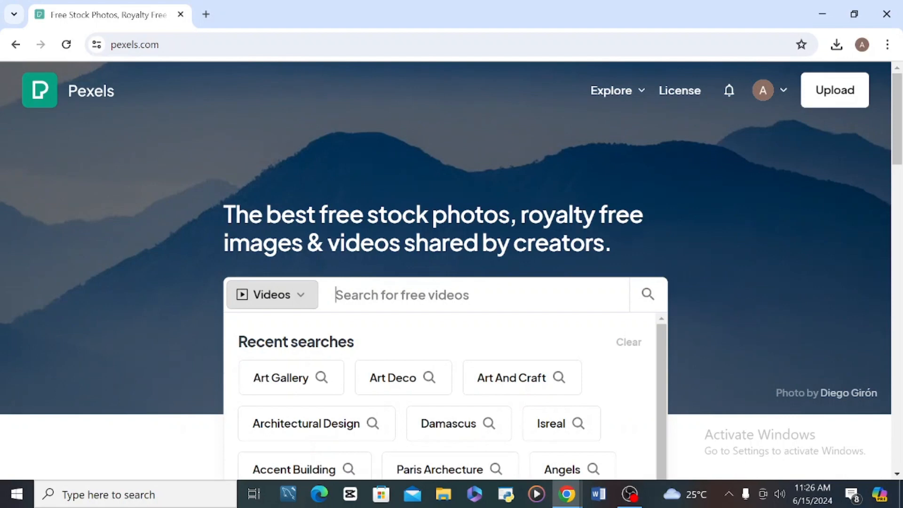
click(435, 430)
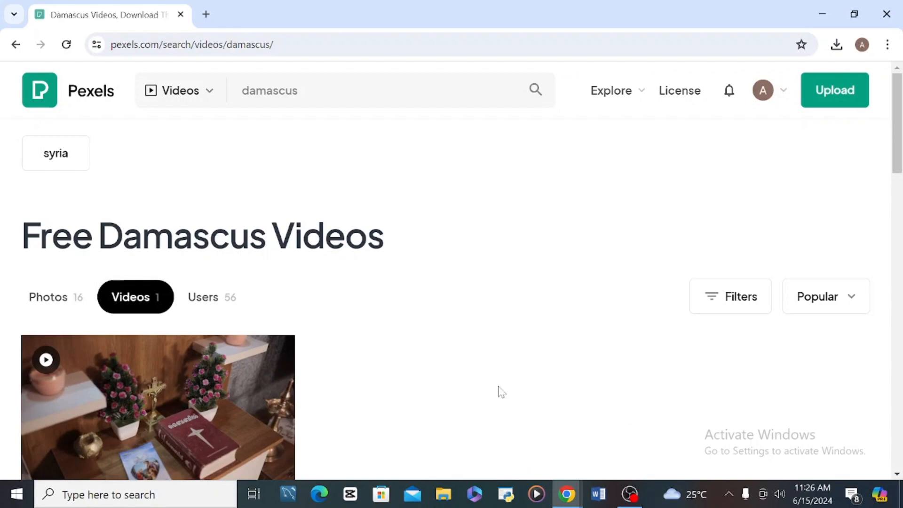
drag(898, 102, 830, 219)
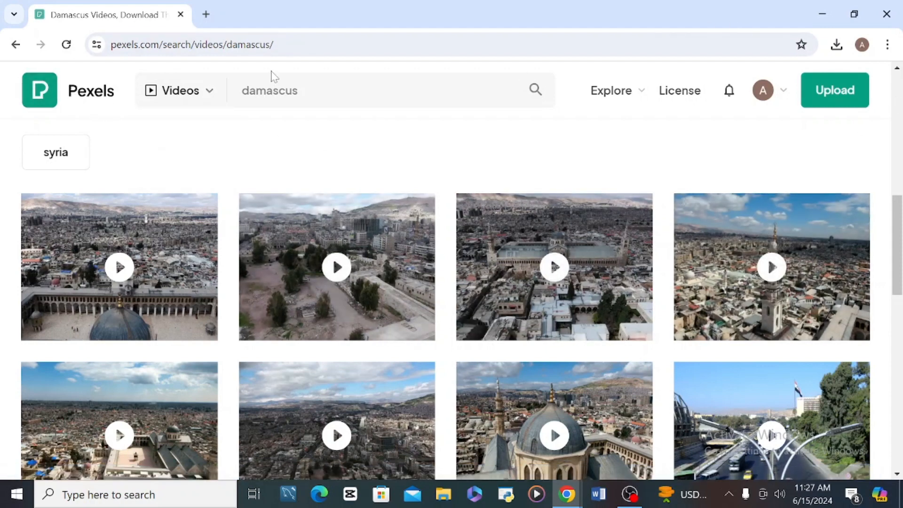
- Switch the Pexels search to photos, search for roman architecture and look through the results
click(166, 98)
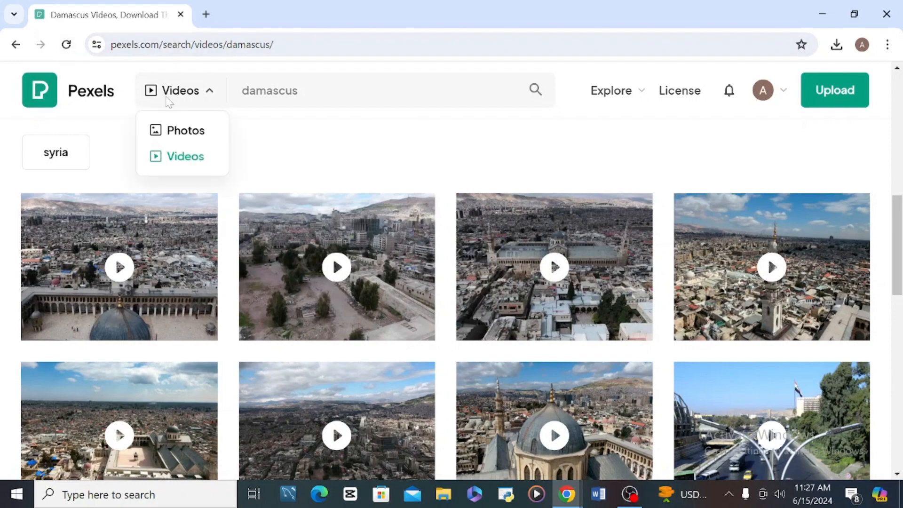
click(183, 137)
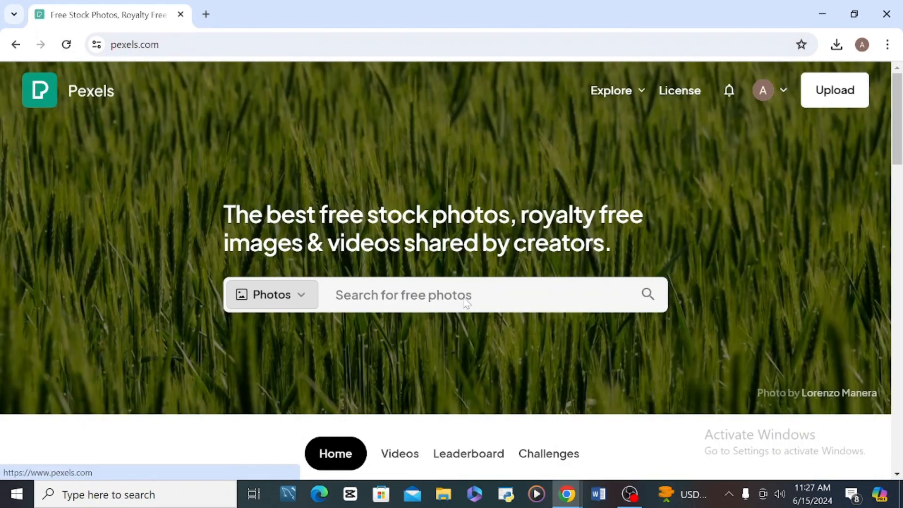
click(403, 294)
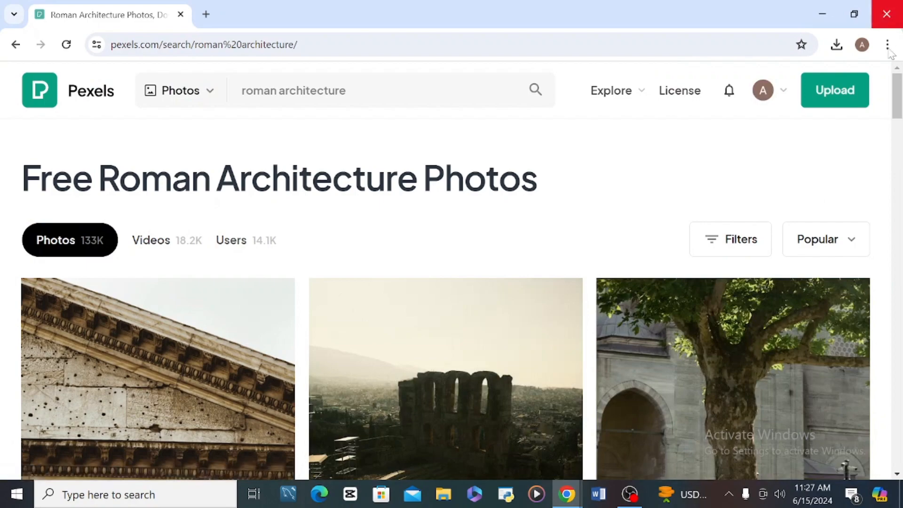
drag(899, 93, 887, 471)
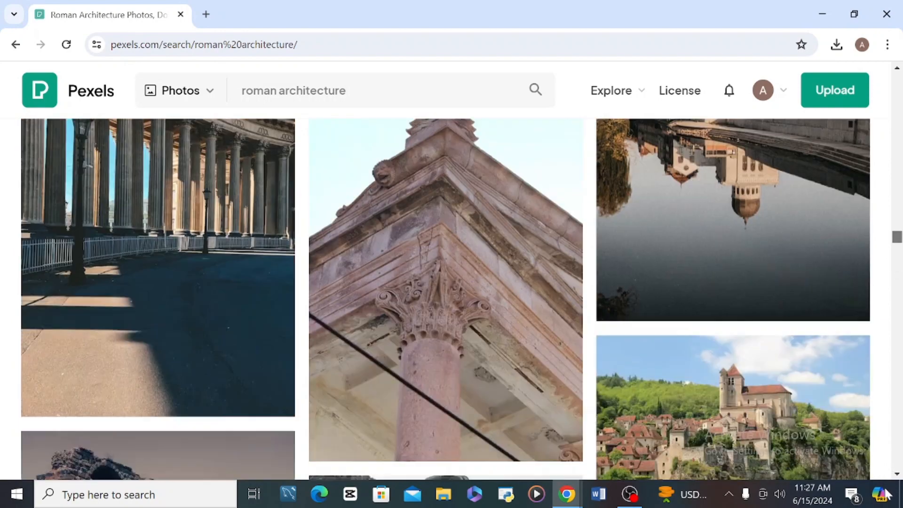
mouse_move(885, 487)
mouse_down()
mouse_move(885, 507)
mouse_move(877, 476)
mouse_up()
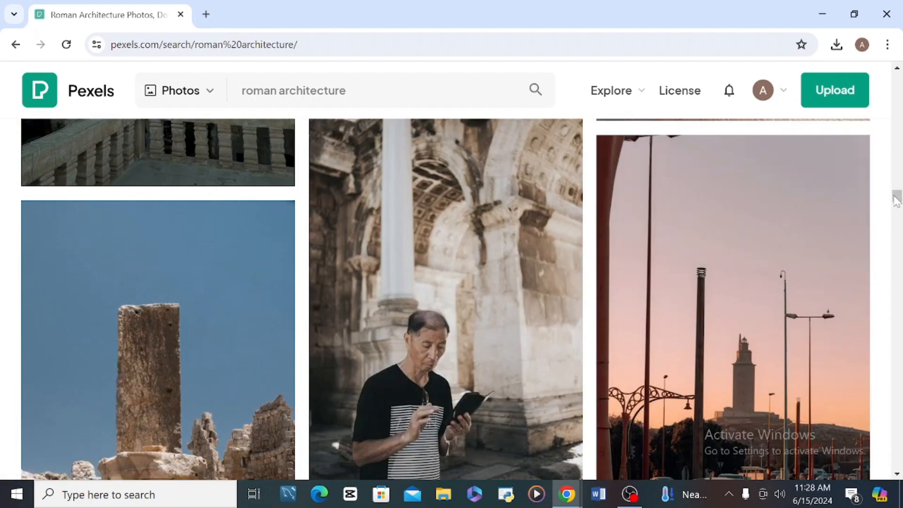
drag(896, 200, 897, 88)
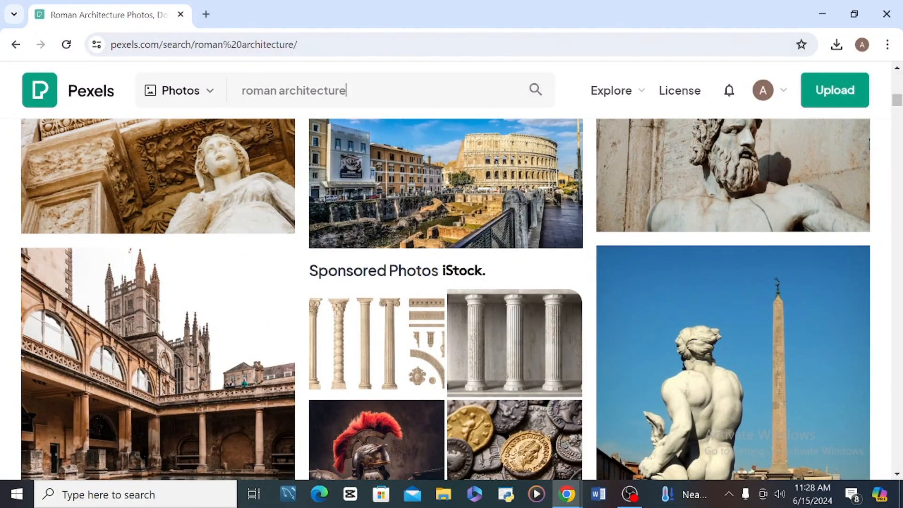
- Replace the search with the recent "paris archecture" query and browse the photo results
click(348, 90)
key(BackSpace)
key(BackSpace)
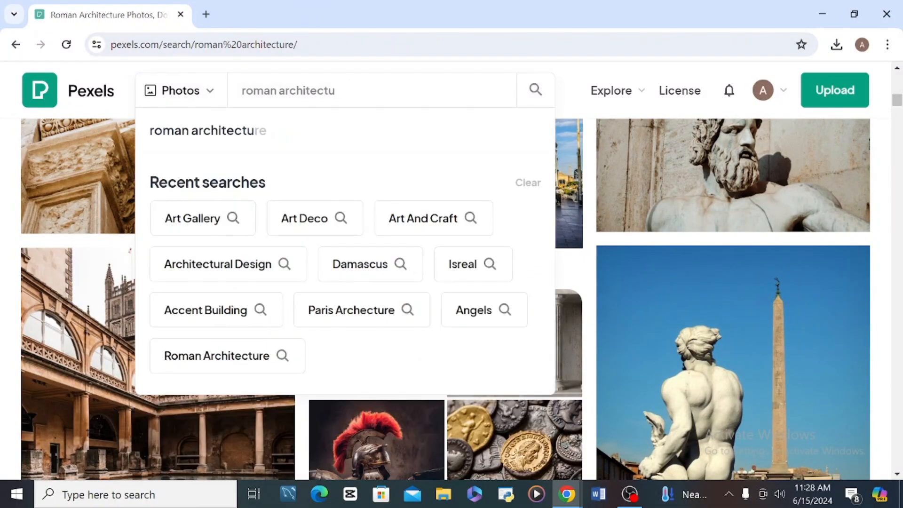
click(318, 319)
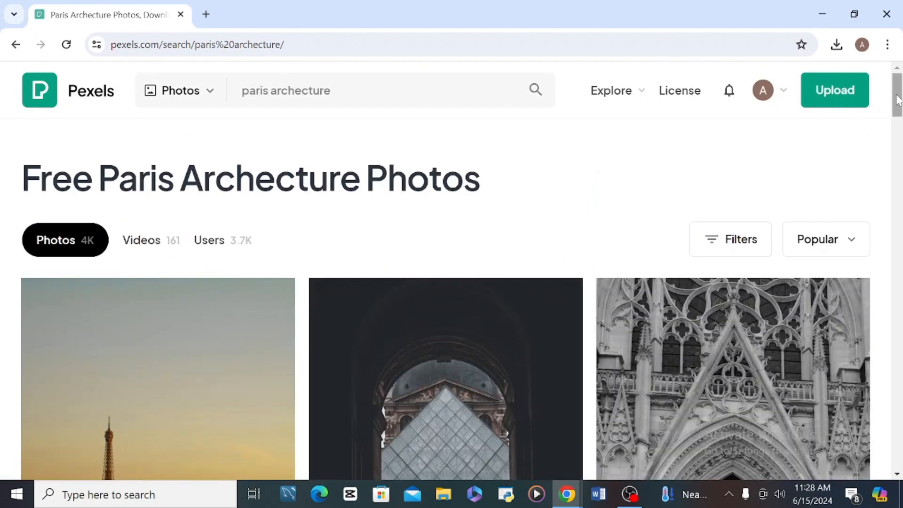
drag(897, 99, 897, 150)
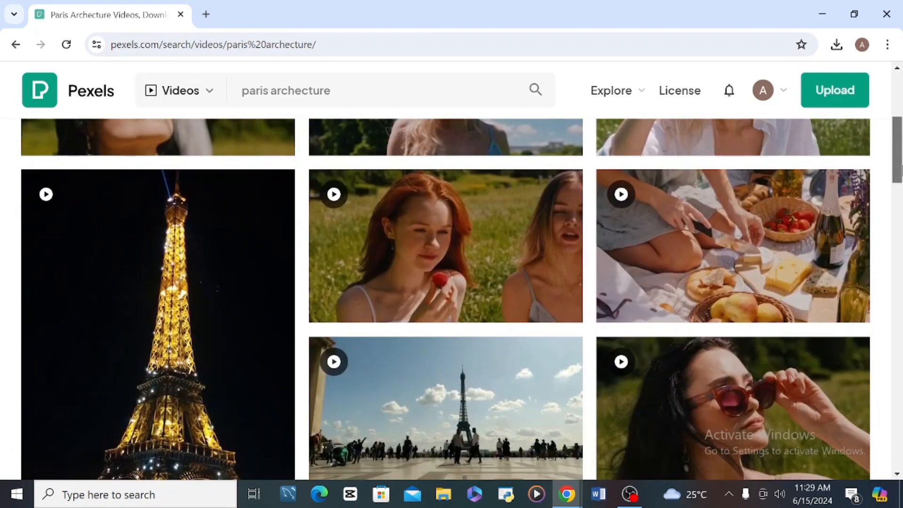
- Examine the "paris archecture" video results, previewing the clips of Paris streets and landmarks
scroll(173, 279, down, 4)
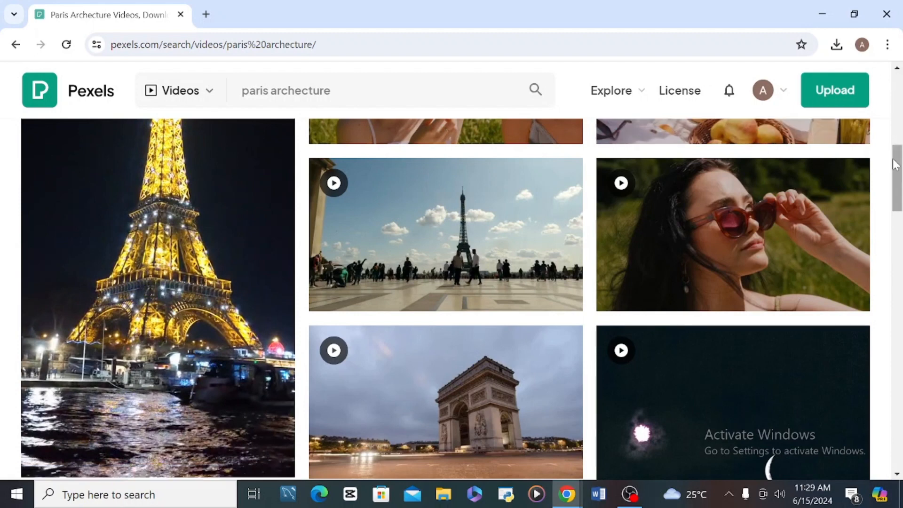
right_click(897, 108)
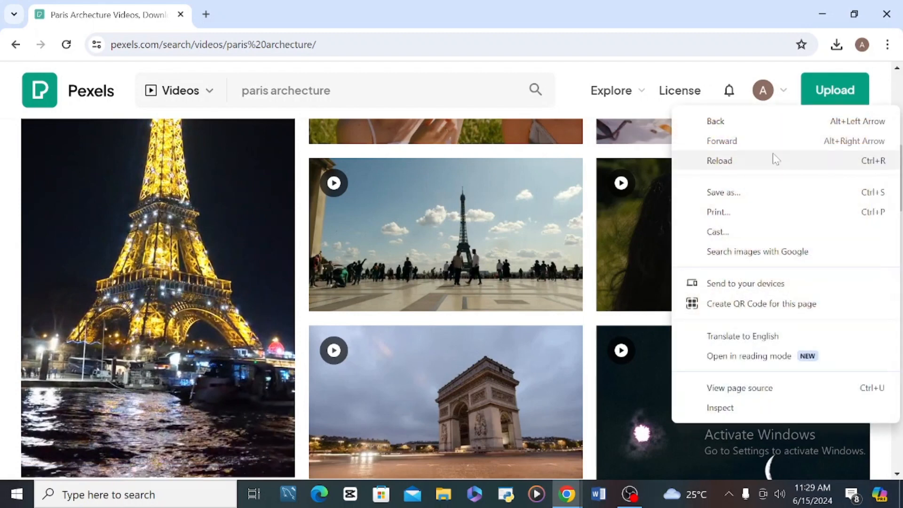
click(715, 68)
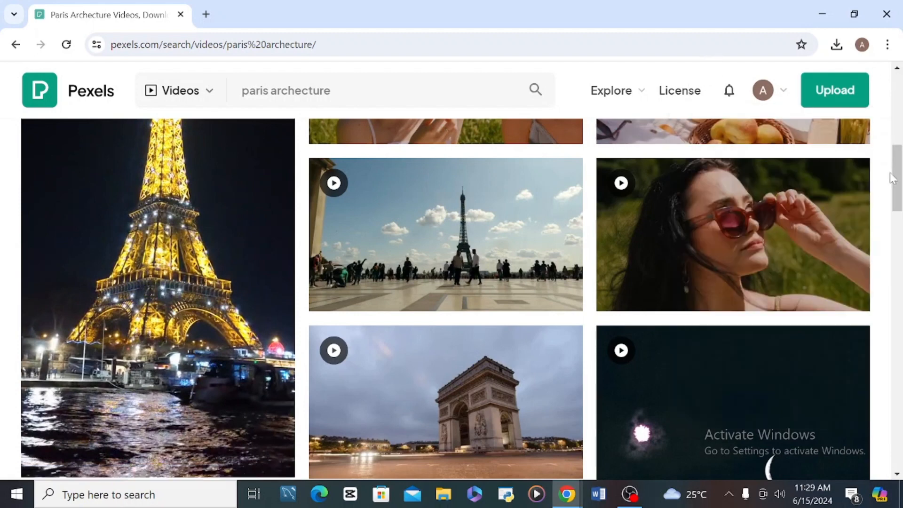
drag(893, 177, 901, 236)
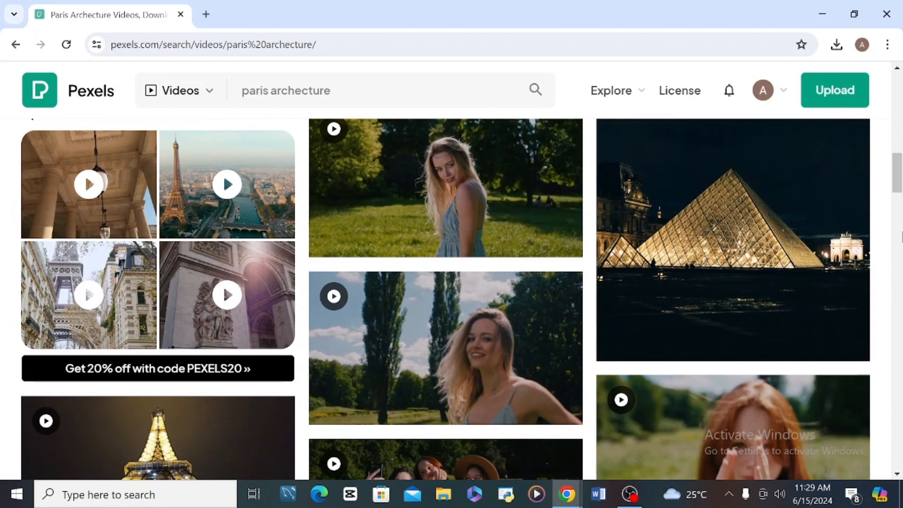
mouse_move(800, 264)
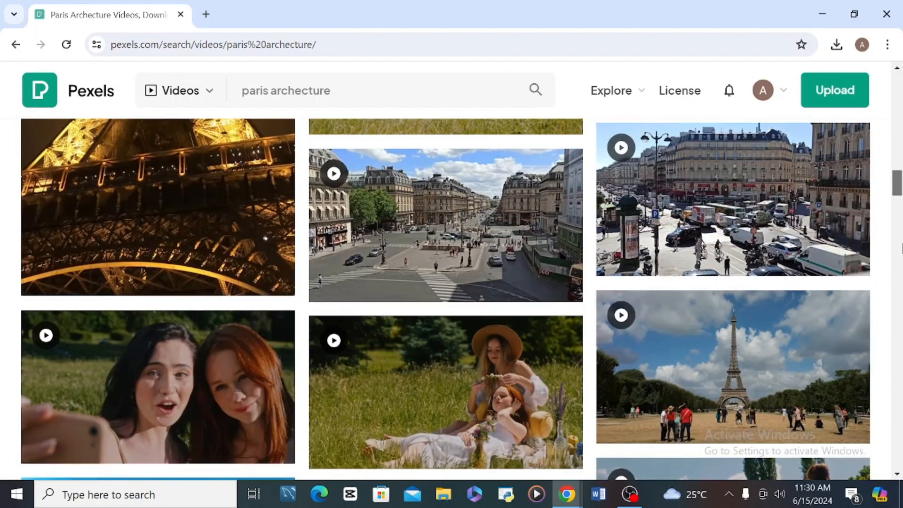
scroll(790, 196, down, 8)
mouse_move(526, 210)
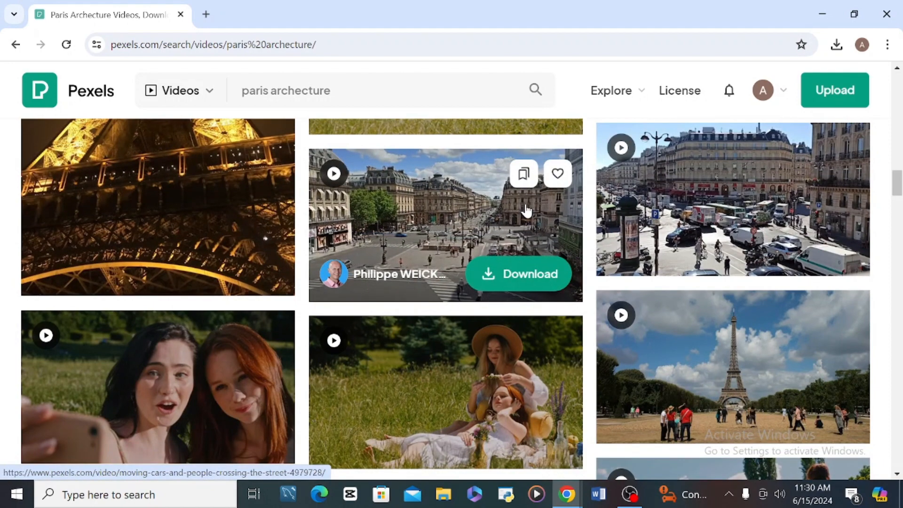
mouse_move(783, 206)
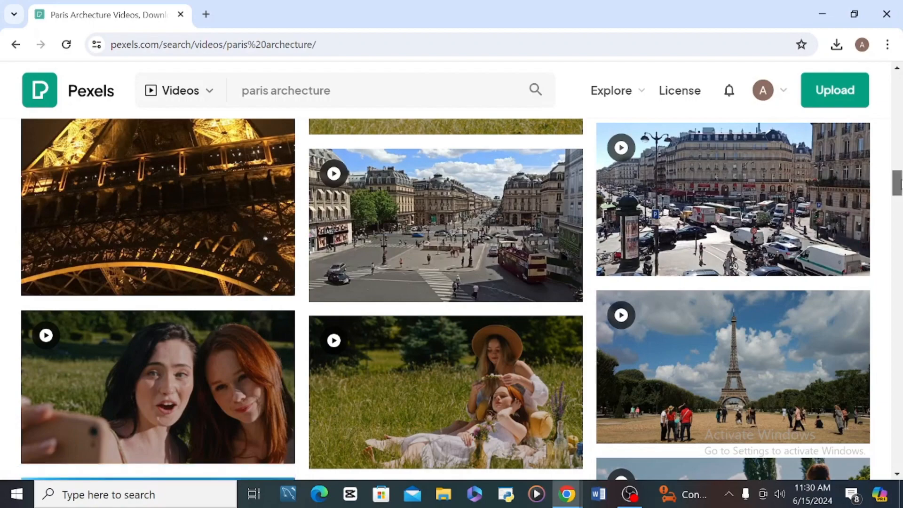
drag(899, 184, 894, 214)
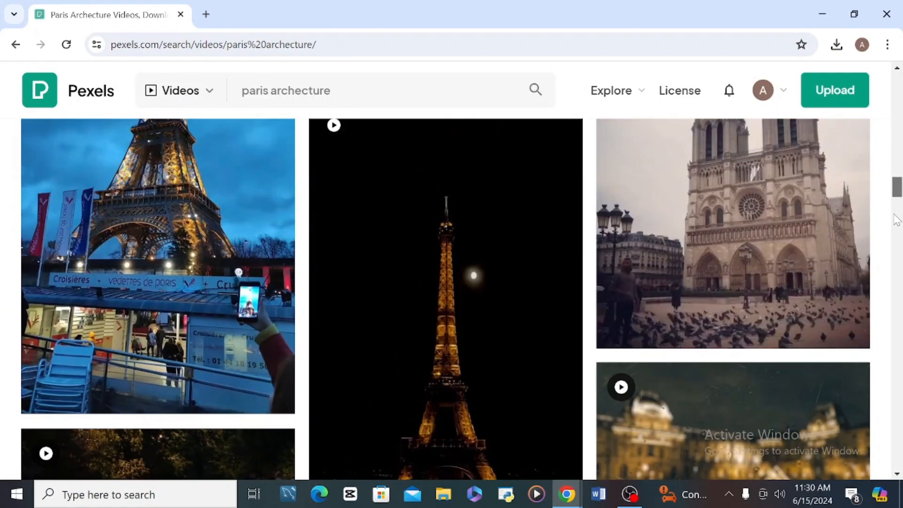
scroll(896, 218, down, 5)
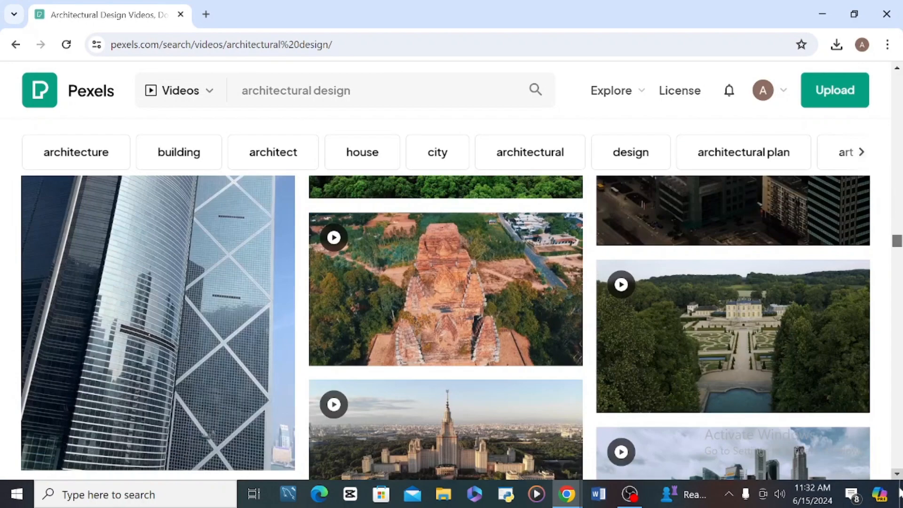
- Look through the architectural design video results for suitable building and city footage
scroll(452, 329, down, 5)
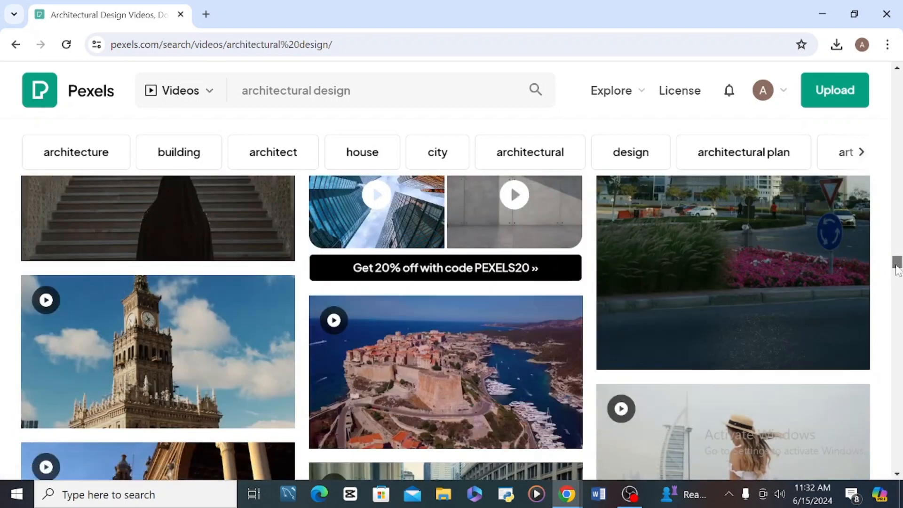
scroll(897, 267, down, 5)
scroll(902, 311, down, 10)
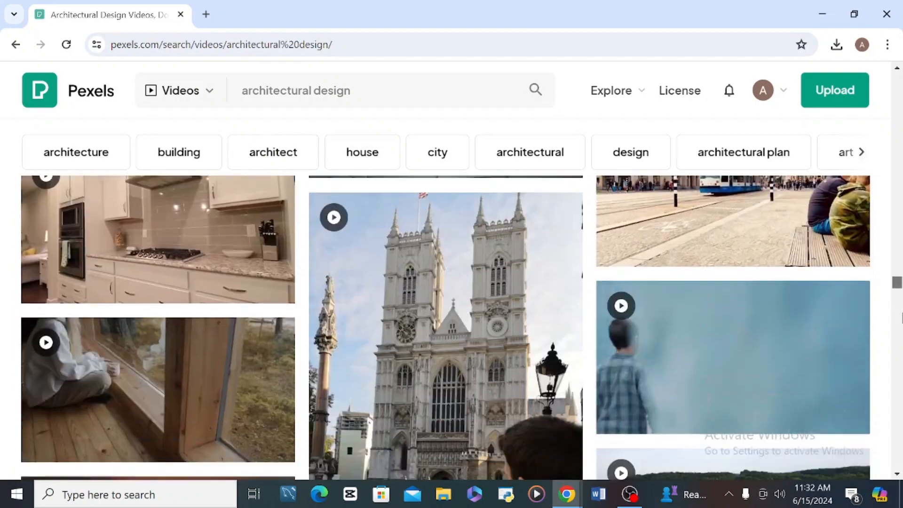
scroll(902, 335, down, 4)
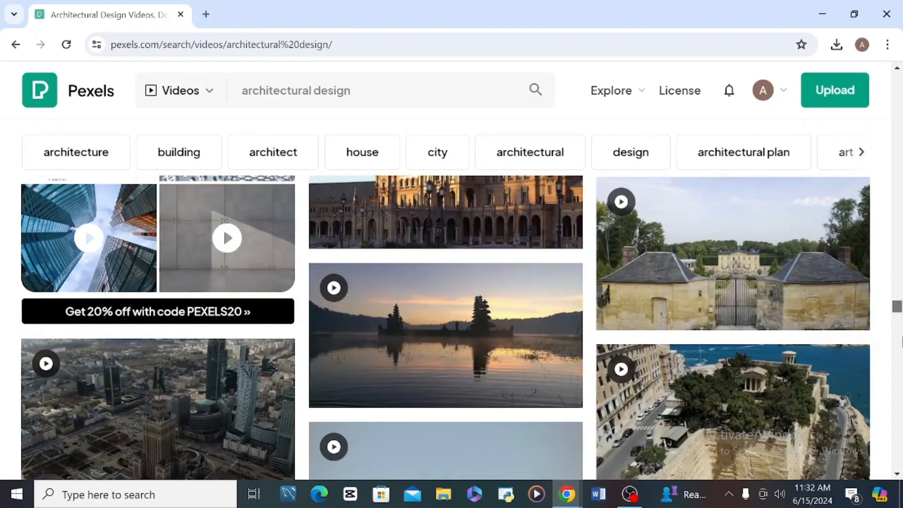
- Run the recent "isreal" search for videos and browse to the first rows of results
click(178, 90)
click(352, 91)
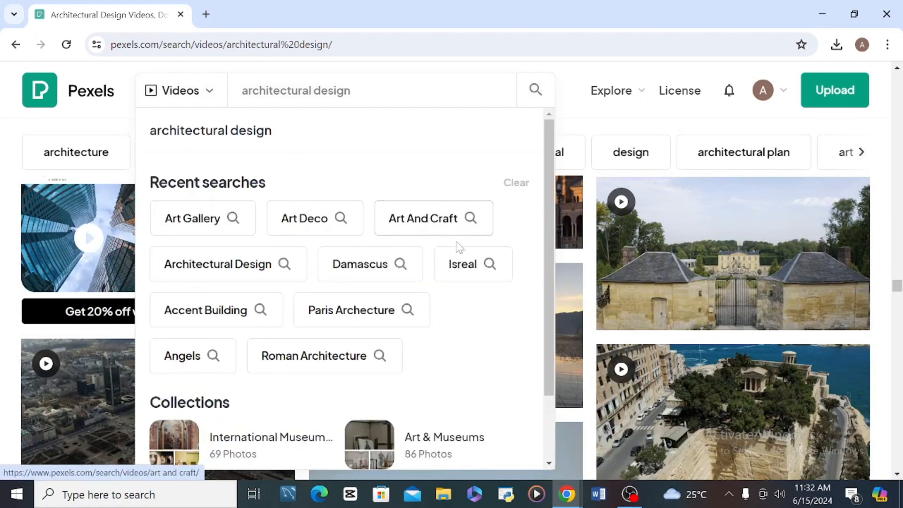
click(461, 263)
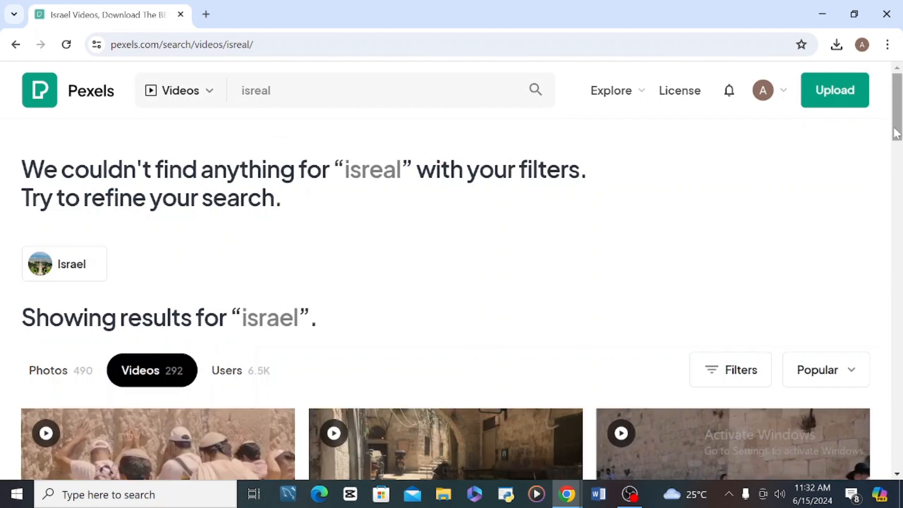
drag(896, 133, 883, 223)
- Download the aerial video of colorful street lights at night and dismiss the thank-you dialog
mouse_move(215, 424)
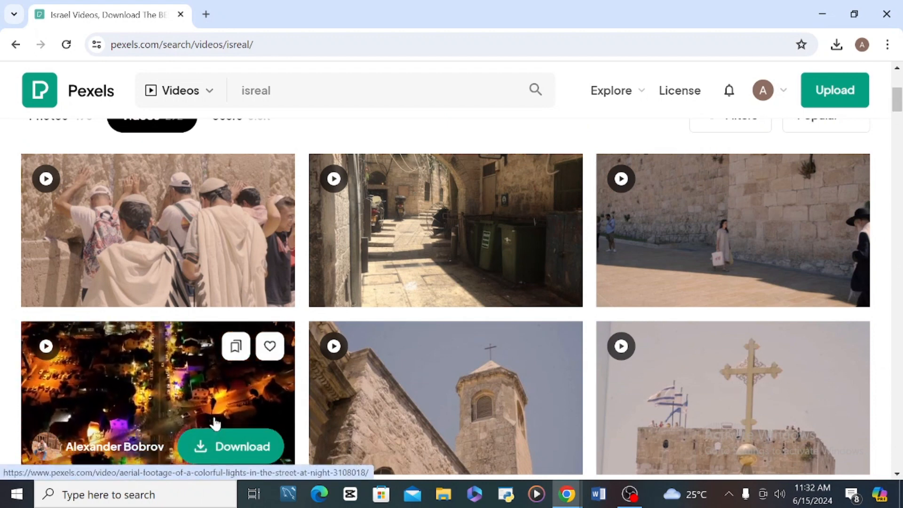
click(215, 444)
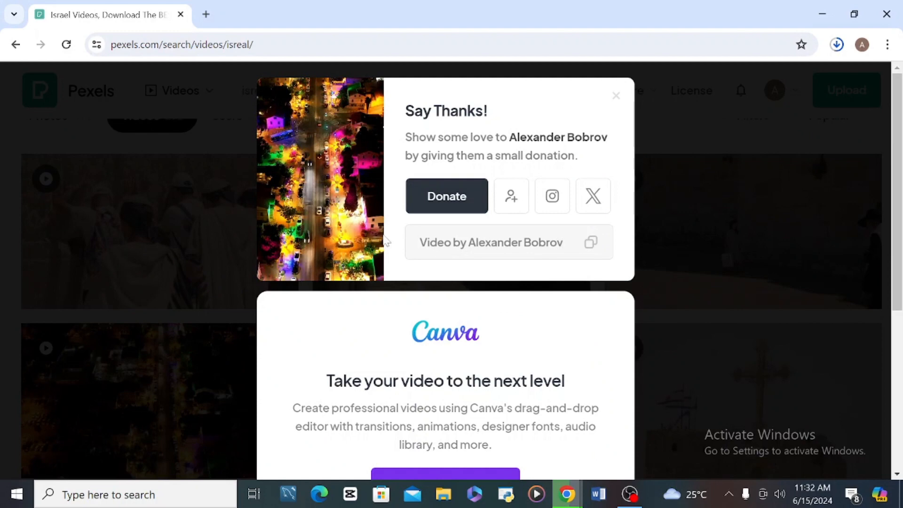
click(670, 172)
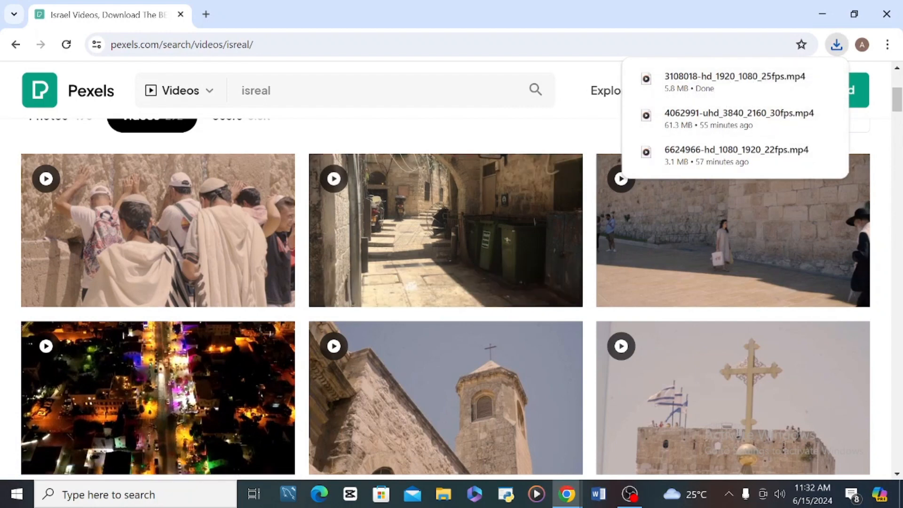
- Leave the browser and open the Downloads folder in File Explorer to locate the downloaded clip
click(494, 90)
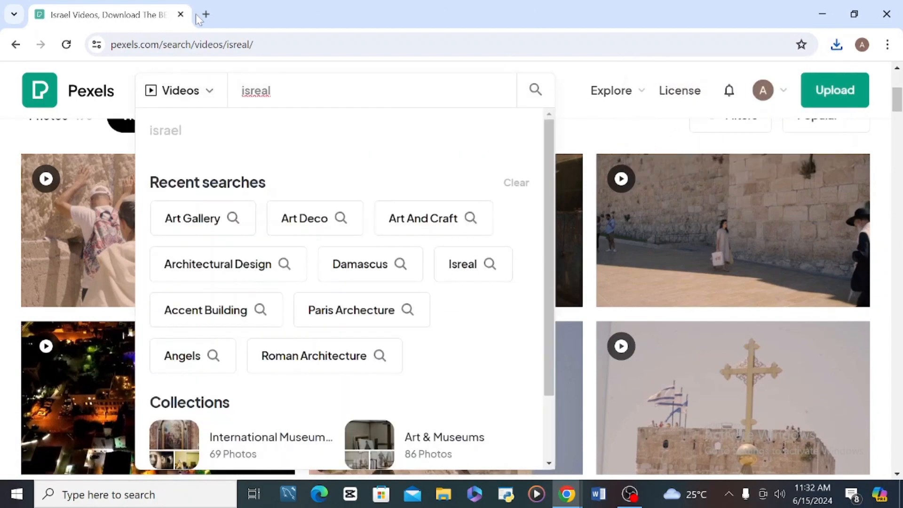
click(822, 13)
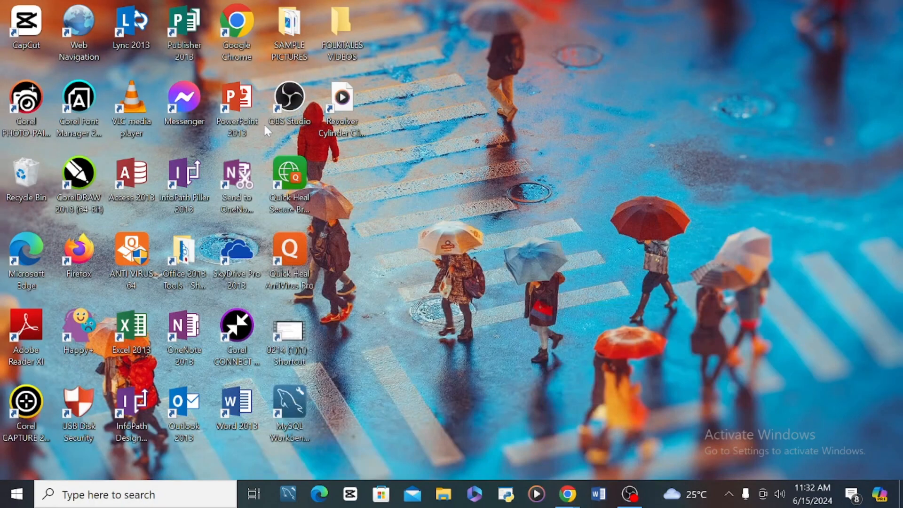
double_click(285, 55)
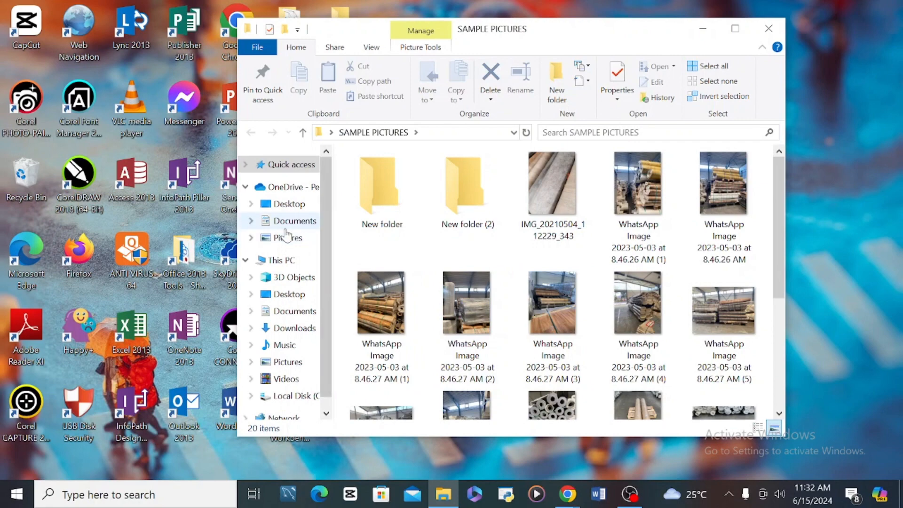
click(294, 328)
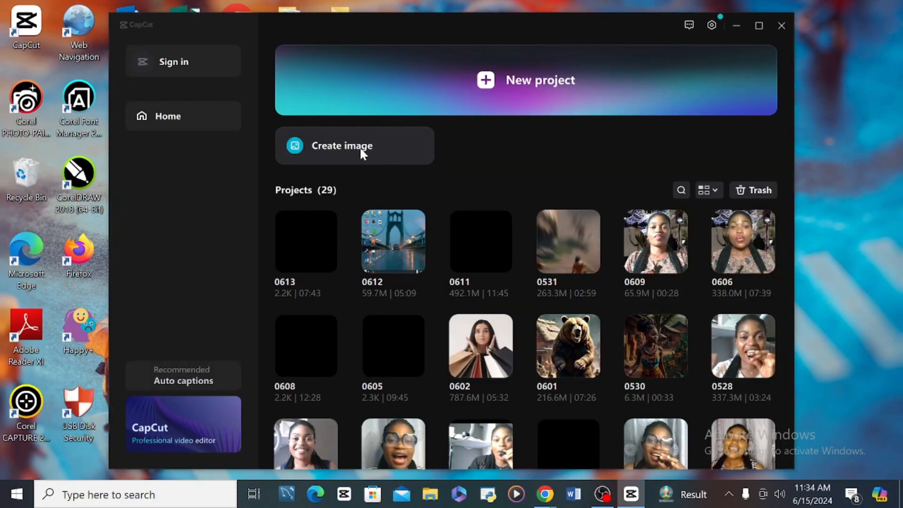
- Start a new project in CapCut and import the downloaded video 3108018-hd_1920_1080_25fps
click(514, 76)
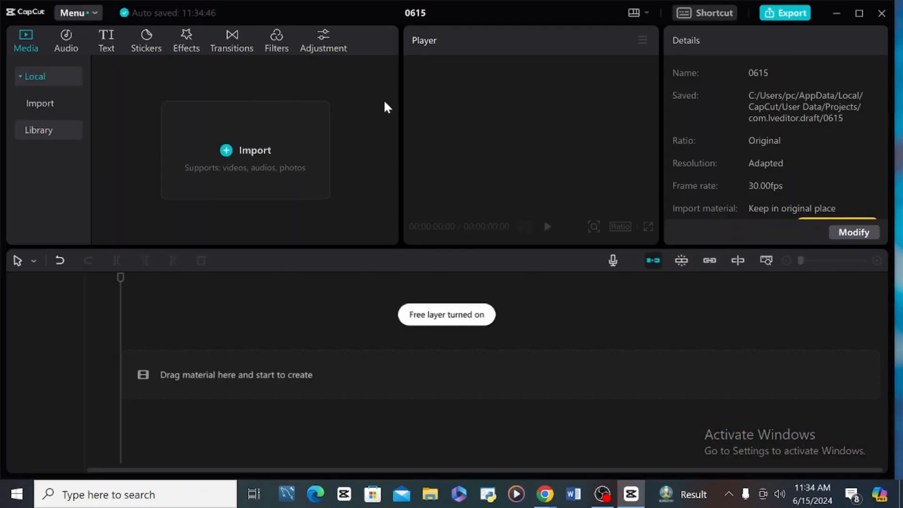
click(257, 159)
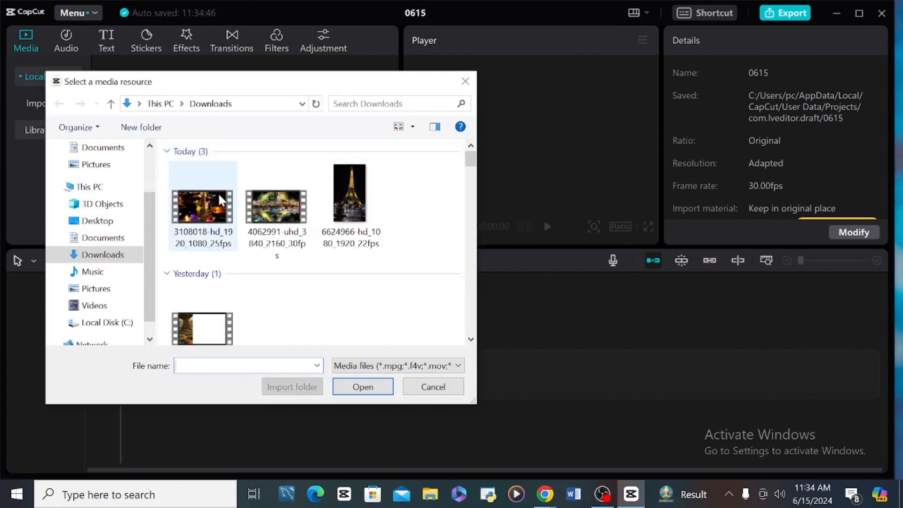
click(221, 200)
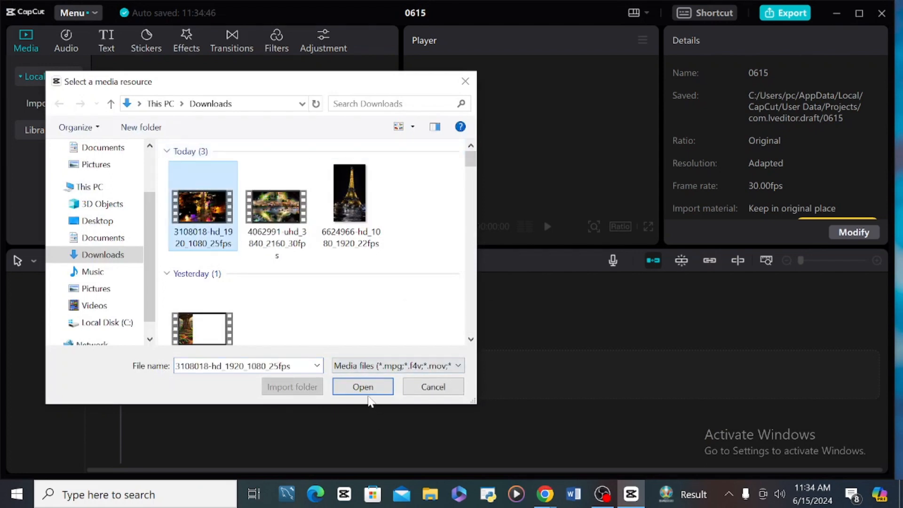
click(366, 390)
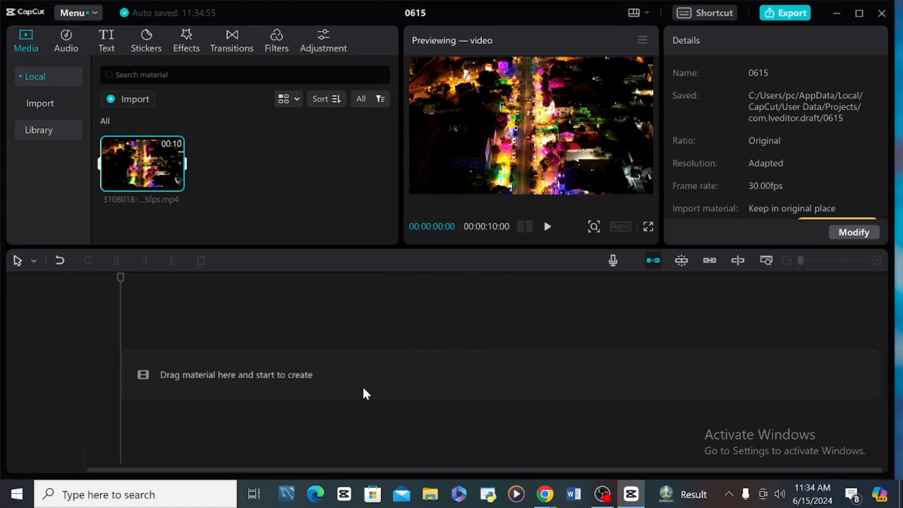
- Add the imported street-lights clip to the timeline and play it through
mouse_move(146, 183)
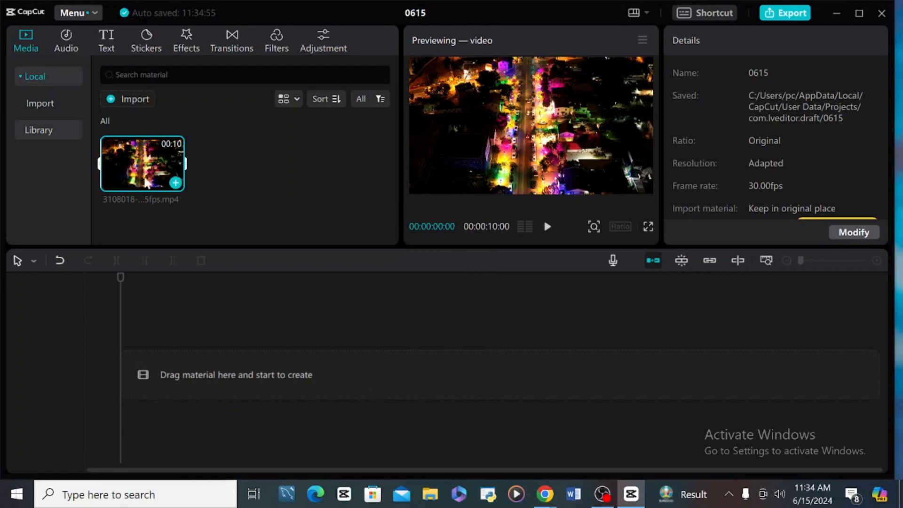
click(176, 183)
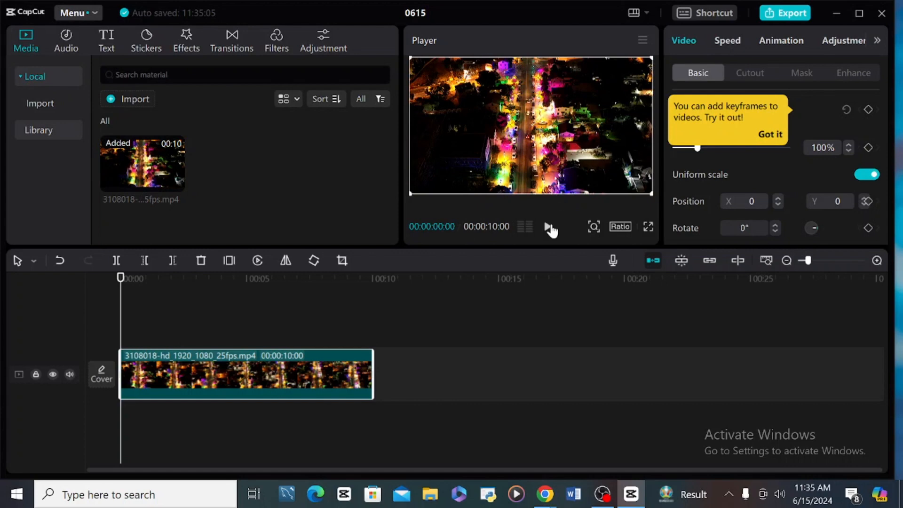
click(549, 228)
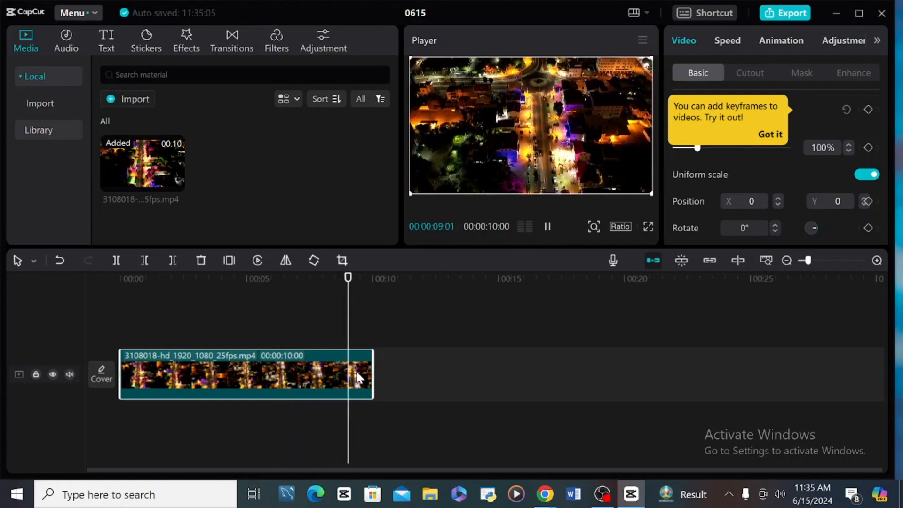
- Duplicate the street-lights clip and arrange both copies back to back on the main track from the timeline's start
key(ctrl+v)
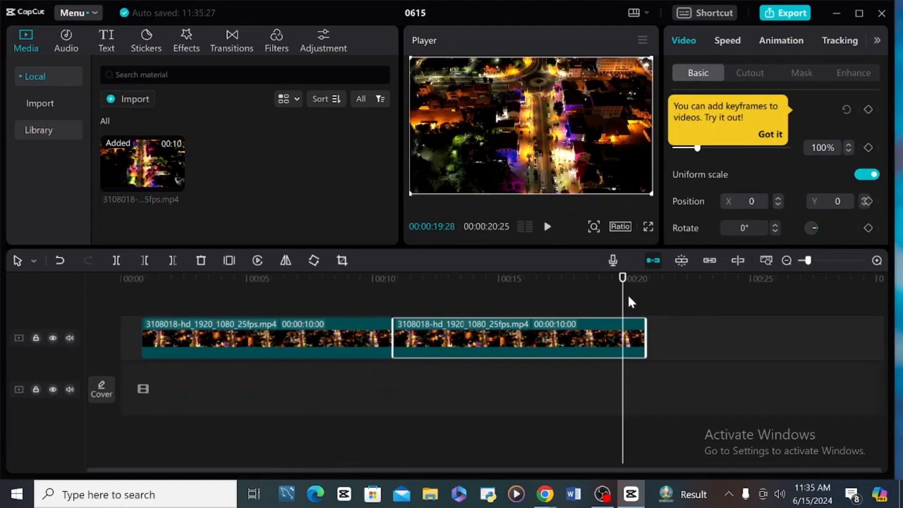
drag(625, 302, 120, 348)
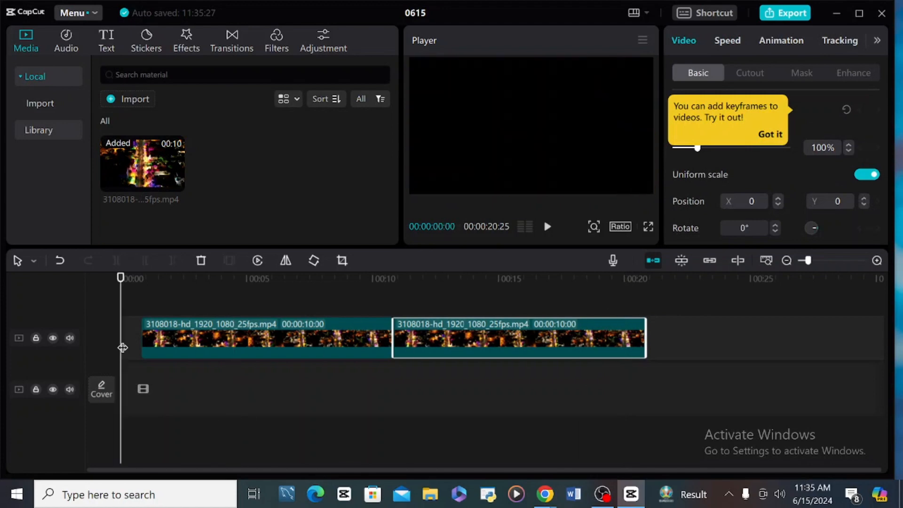
drag(238, 319, 393, 408)
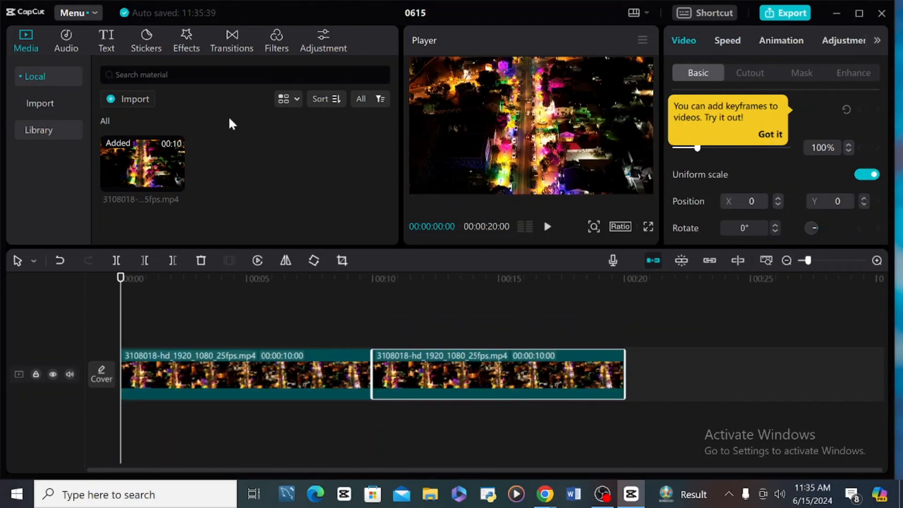
click(147, 103)
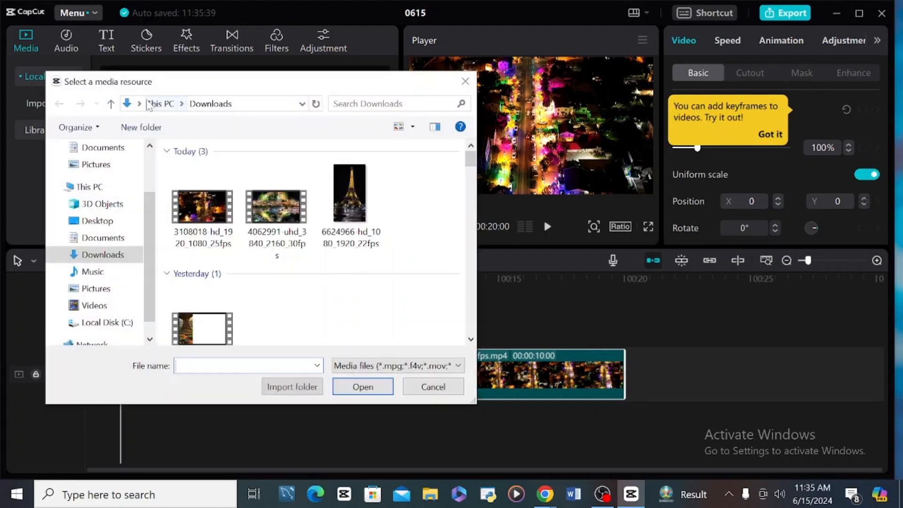
click(94, 305)
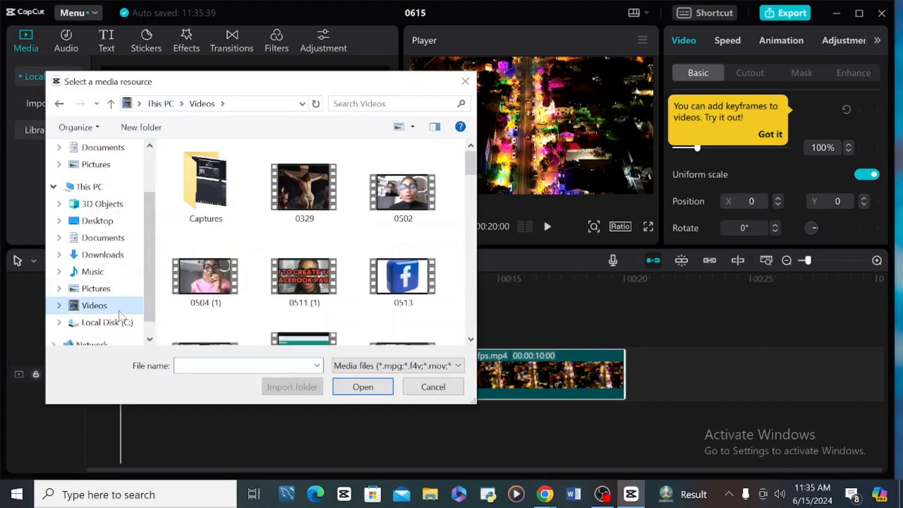
scroll(468, 348, down, 5)
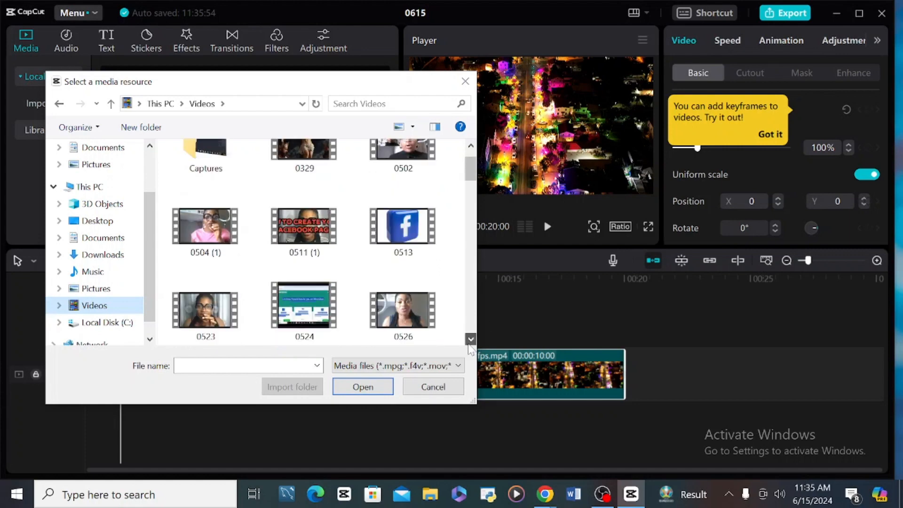
scroll(469, 348, down, 10)
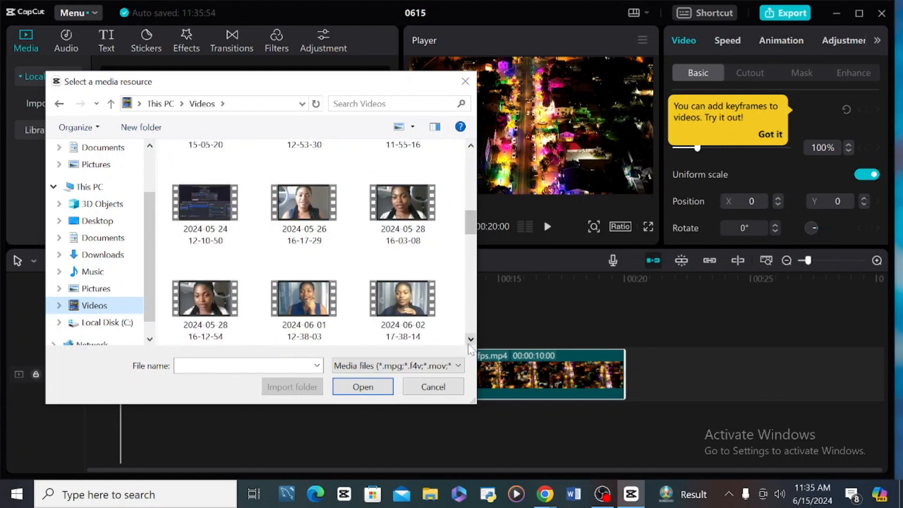
scroll(469, 348, down, 4)
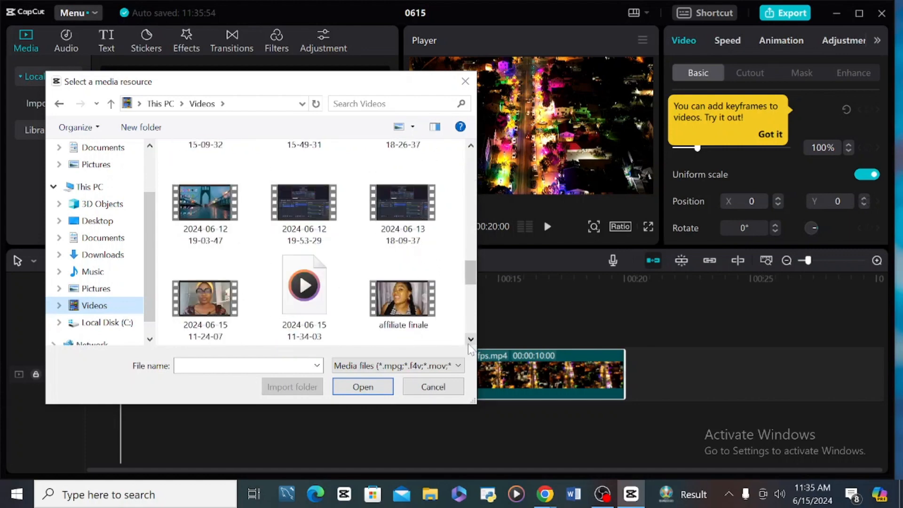
click(204, 316)
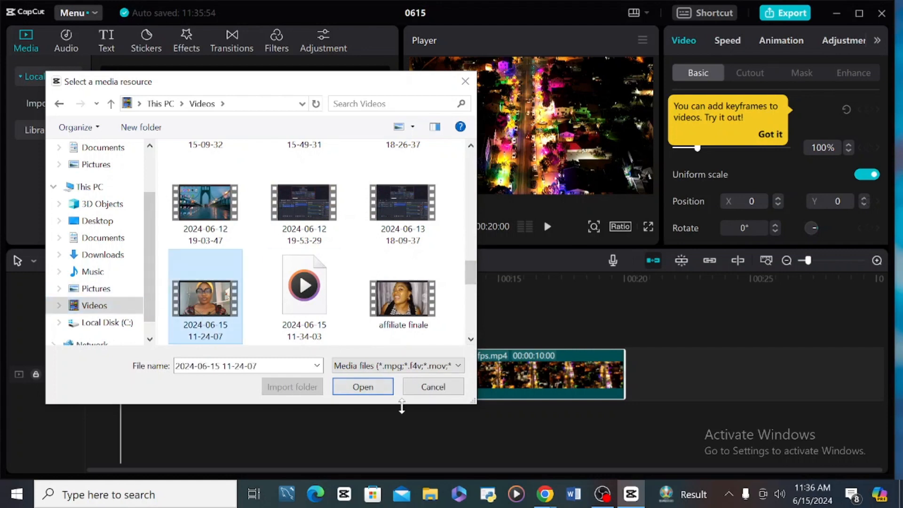
click(361, 386)
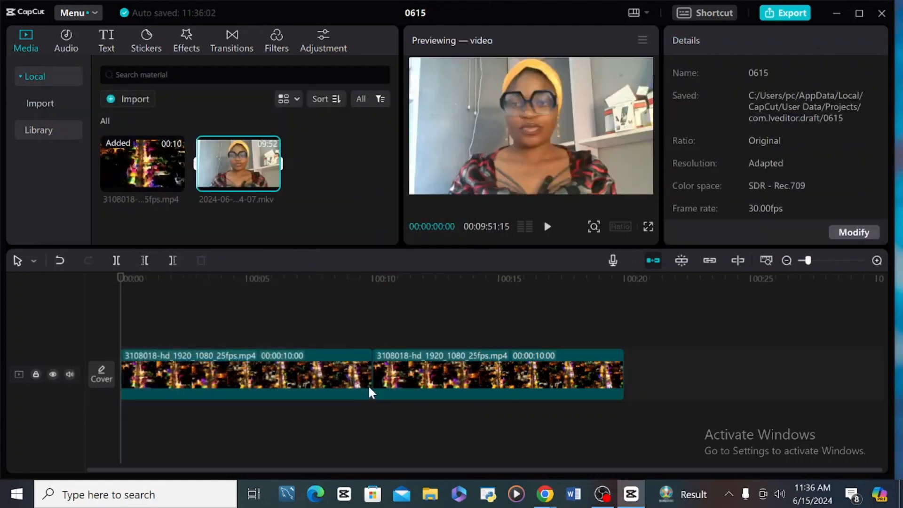
- Add the talking recording to the timeline on a track above the street-lights clips, aligned to the start
mouse_move(241, 155)
click(267, 183)
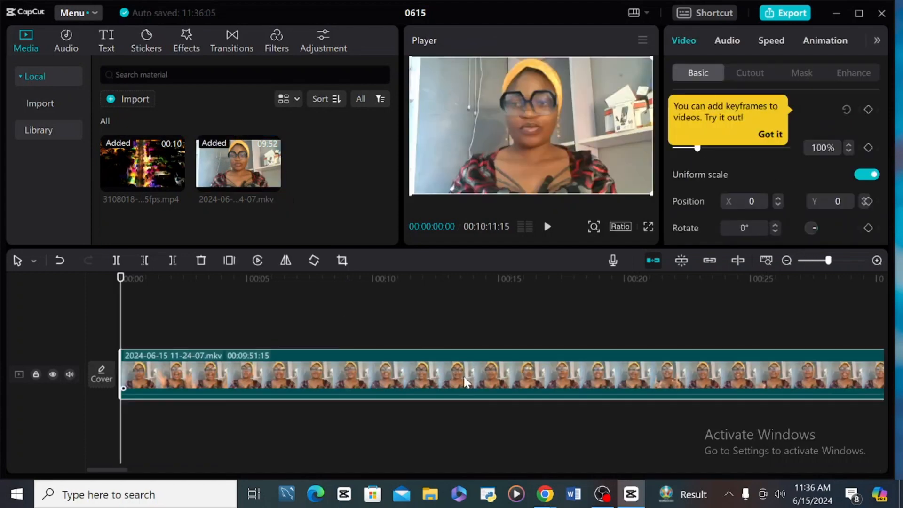
drag(465, 377, 469, 343)
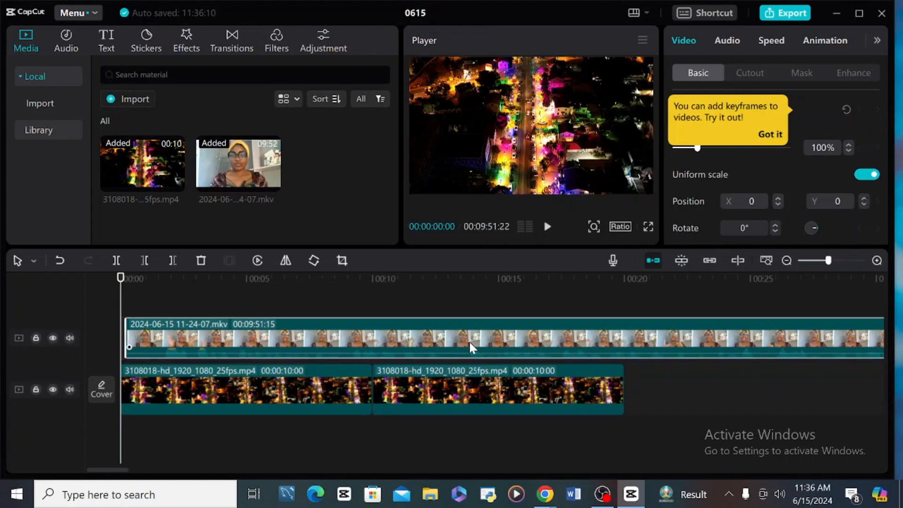
drag(472, 348, 385, 338)
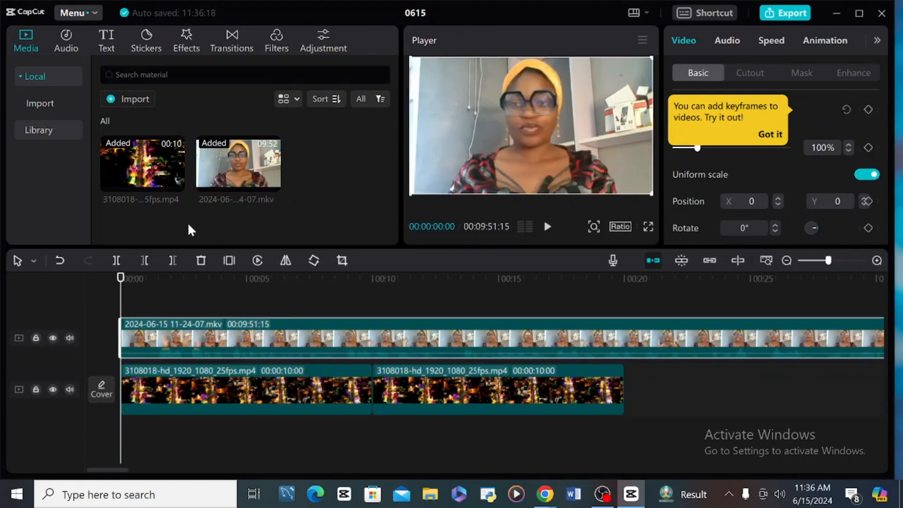
- Shorten the talking recording on the upper track to 00:01:24:13
drag(122, 289, 879, 308)
drag(675, 342, 345, 320)
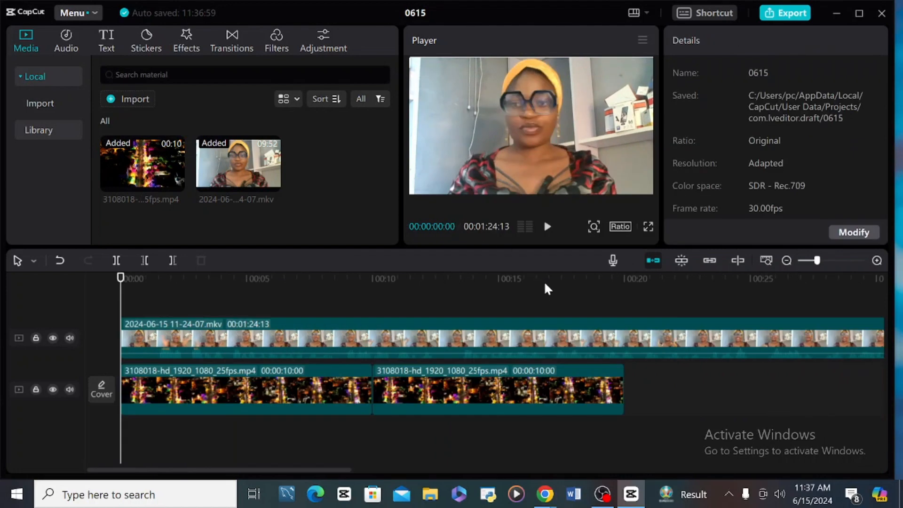
click(794, 263)
click(794, 262)
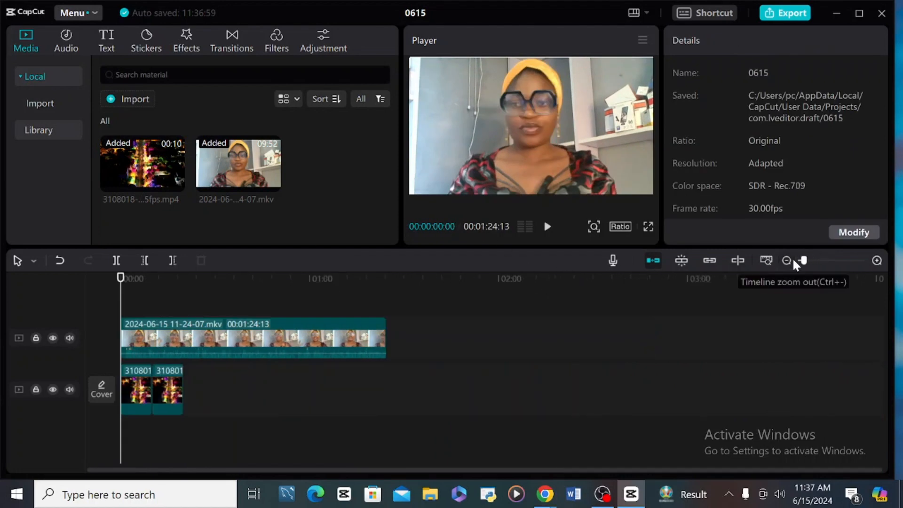
click(190, 369)
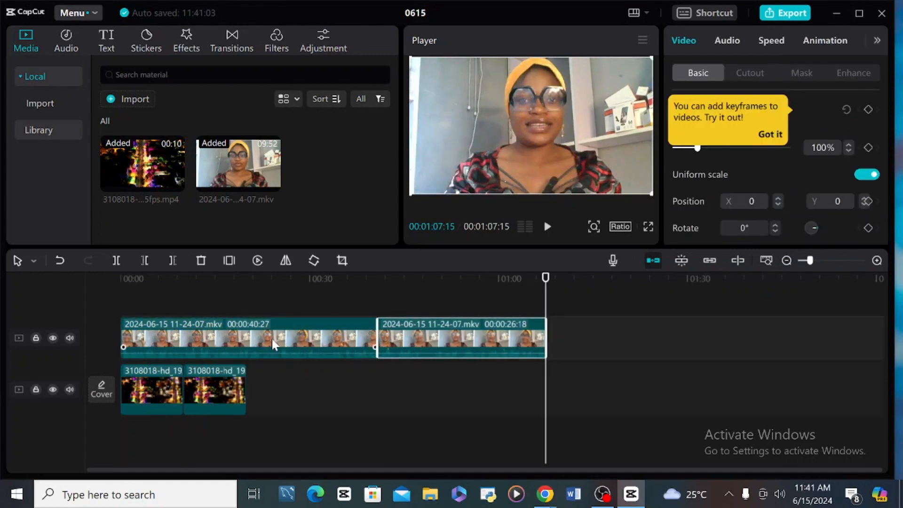
click(219, 409)
drag(218, 408, 557, 308)
click(61, 261)
- Paste three more copies of the street-lights clip end to end after the existing two on the main track
drag(179, 282, 247, 336)
key(ctrl+v)
drag(275, 389, 276, 435)
drag(246, 304, 310, 331)
key(ctrl+v)
drag(328, 376, 329, 427)
drag(310, 308, 373, 335)
key(ctrl+v)
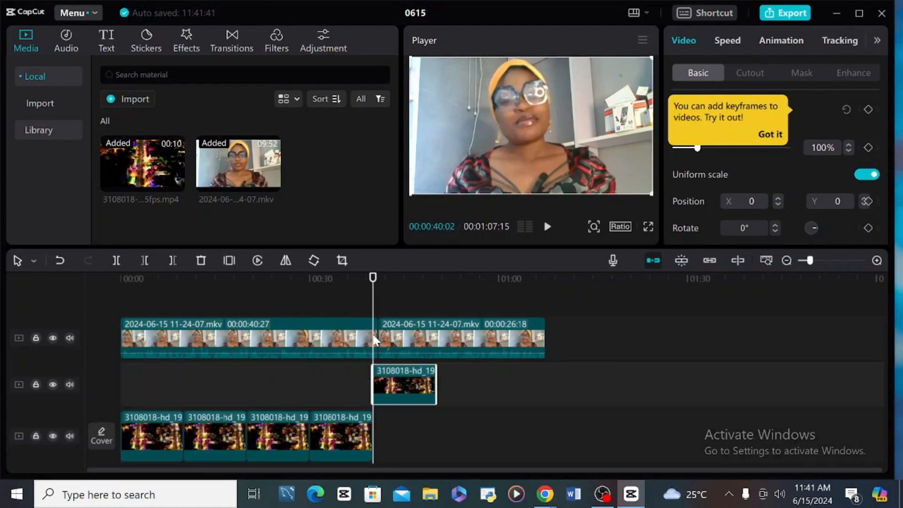
drag(407, 394, 409, 451)
- Paste two further street-lights copies onto the main track so the background extends past the end of the recording
drag(374, 329, 456, 429)
key(ctrl+v)
drag(438, 308, 501, 350)
key(ctrl+v)
drag(519, 386, 520, 435)
- Trim the end of the last street-lights clip to line up with the end of the talking recording at 00:01:07:15
drag(564, 395, 547, 387)
click(547, 276)
click(877, 260)
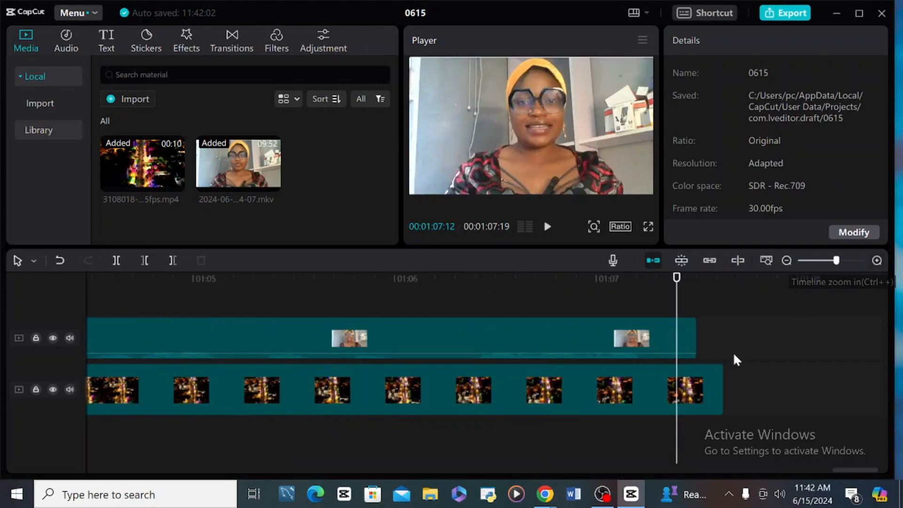
click(709, 391)
drag(709, 391, 703, 391)
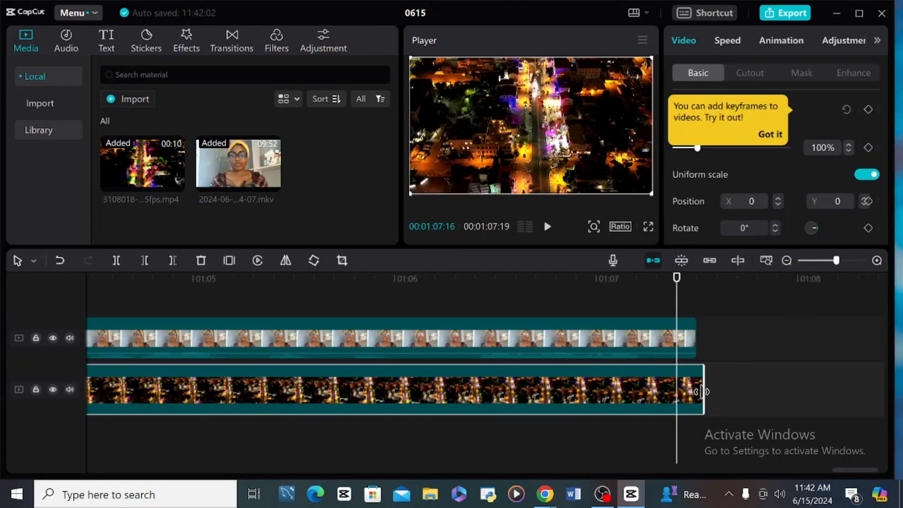
drag(697, 392, 696, 390)
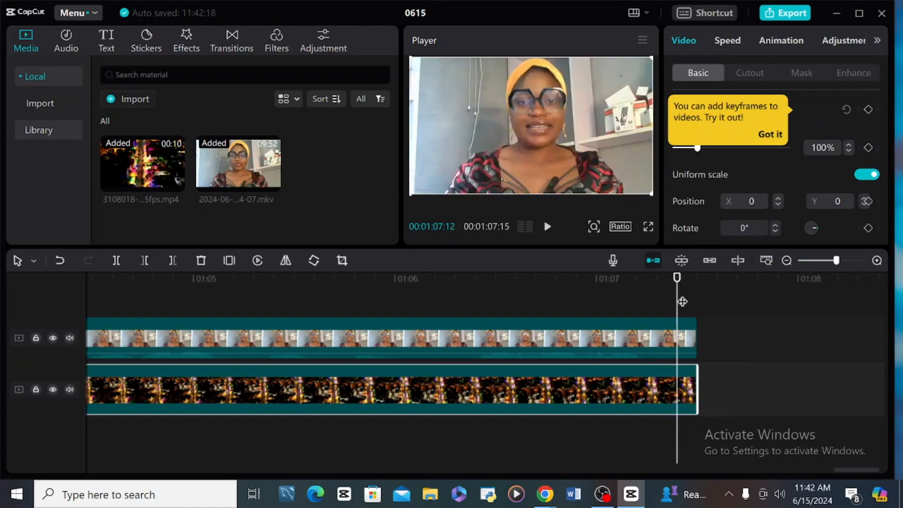
- Return to the timeline's start and enable Auto cutout on the first segment of the talking recording
drag(678, 302, 2, 306)
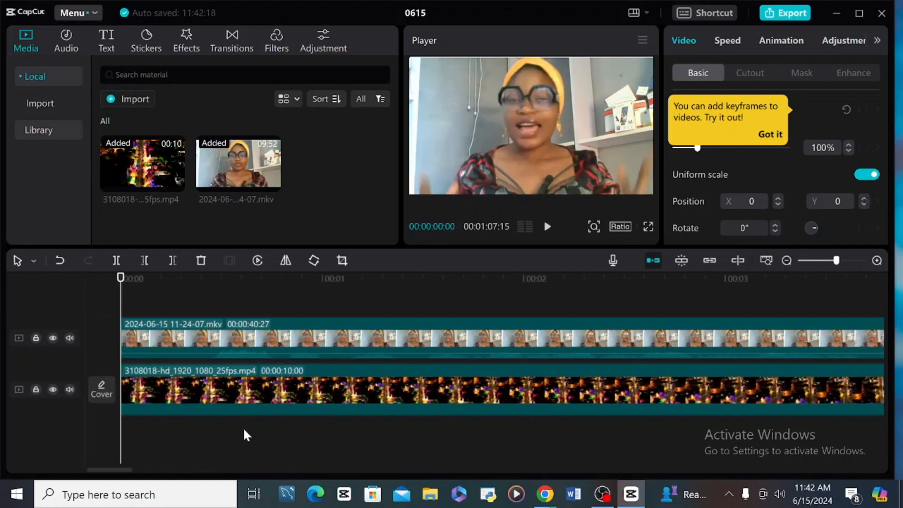
click(379, 350)
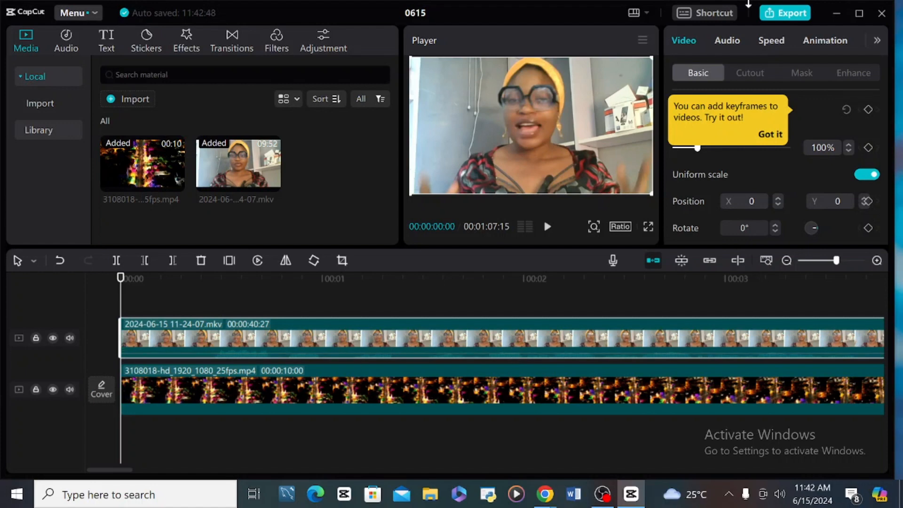
click(758, 74)
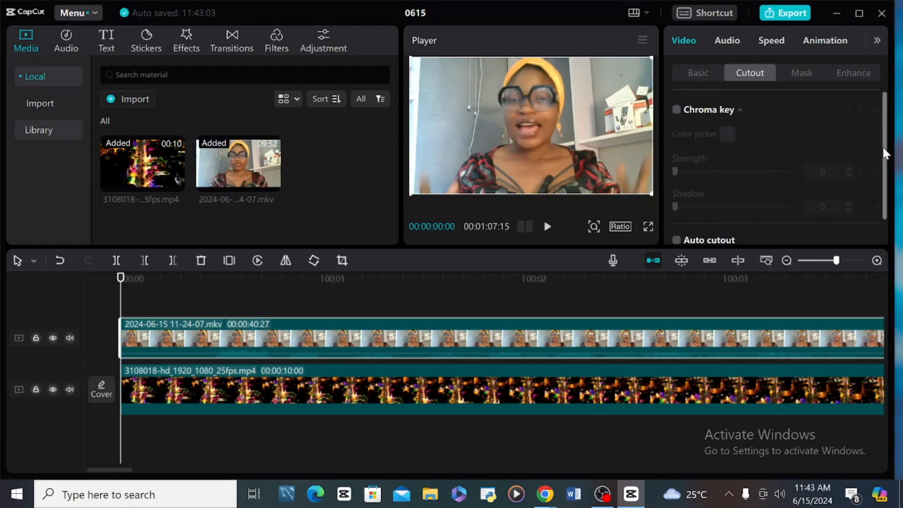
click(676, 241)
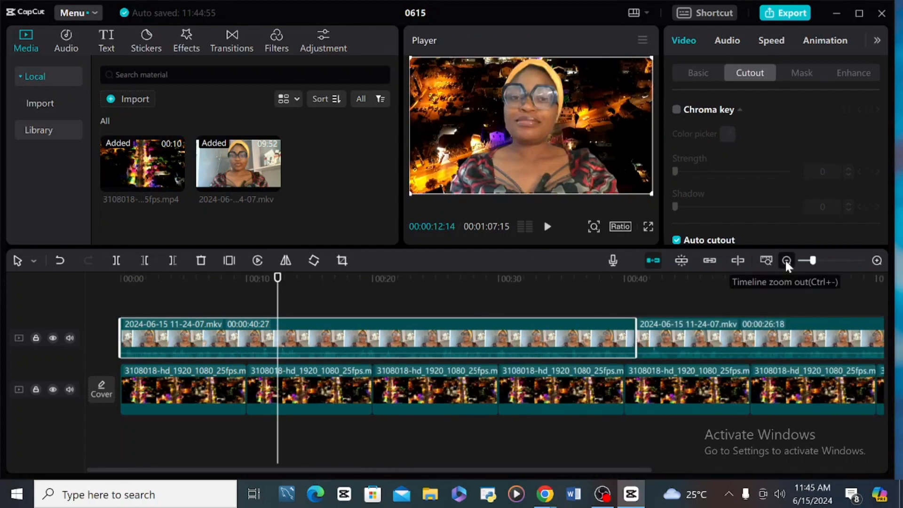
- Try placing the first talking segment's speaker at the right side, lower-right corner and left side of the frame, and preview it
click(785, 260)
click(492, 342)
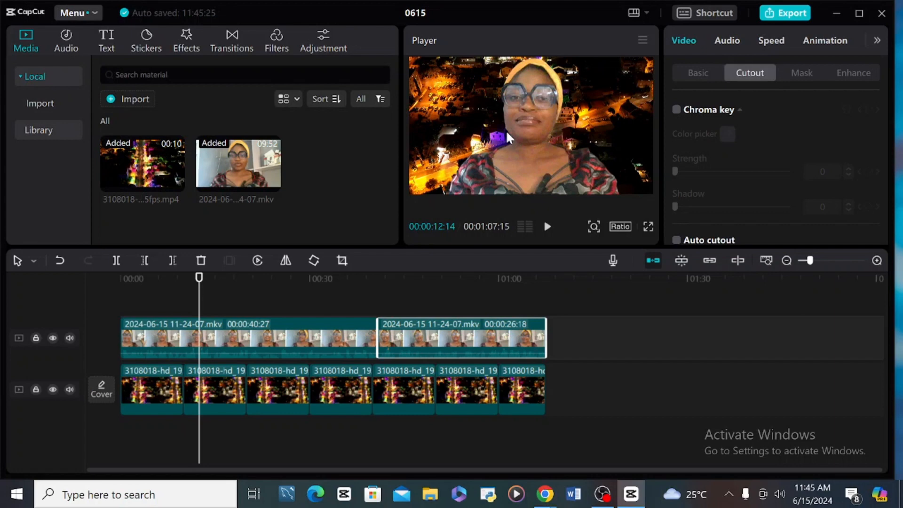
click(366, 337)
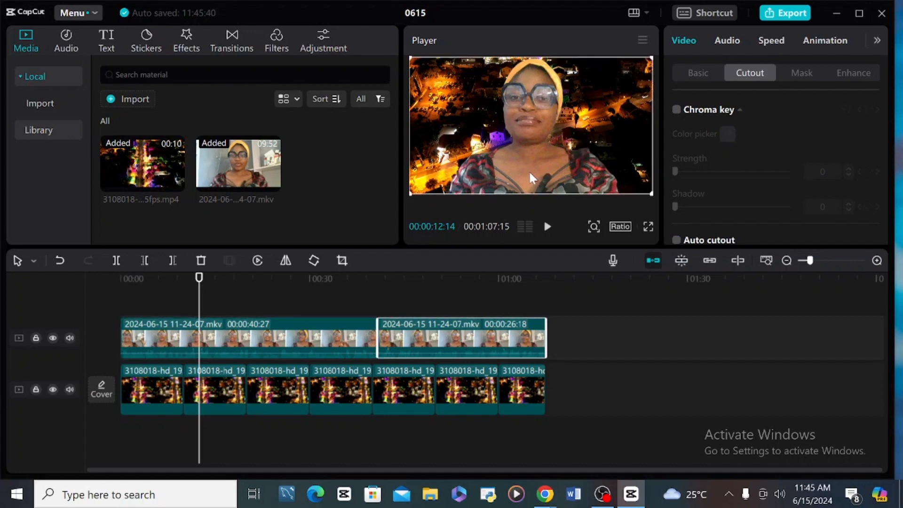
drag(525, 152, 585, 149)
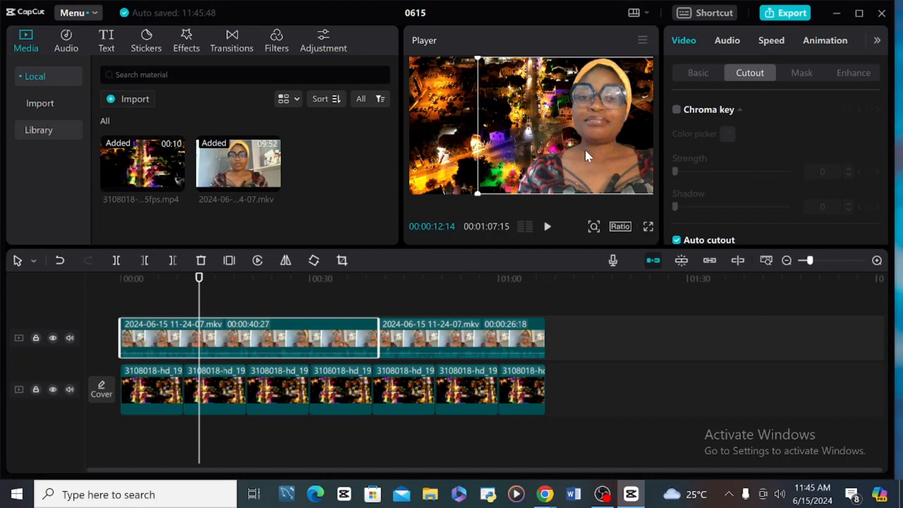
drag(586, 148, 617, 176)
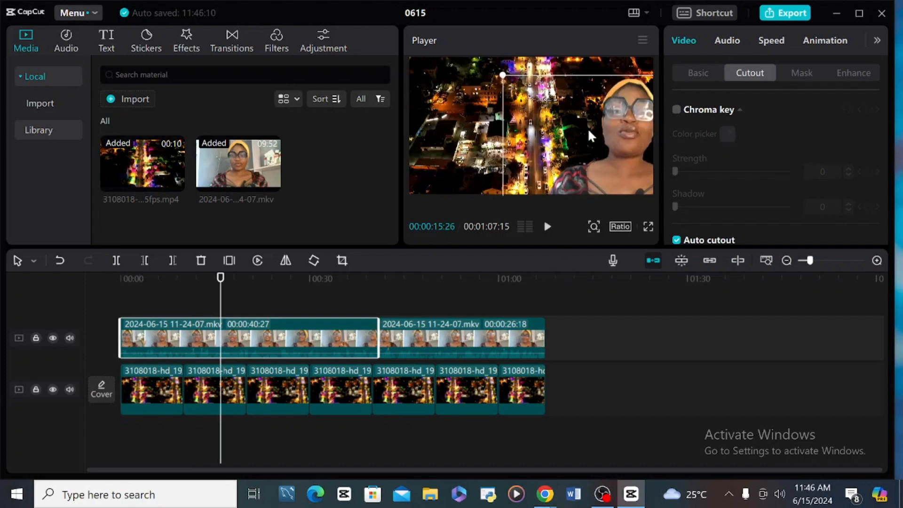
drag(604, 146, 445, 139)
click(547, 226)
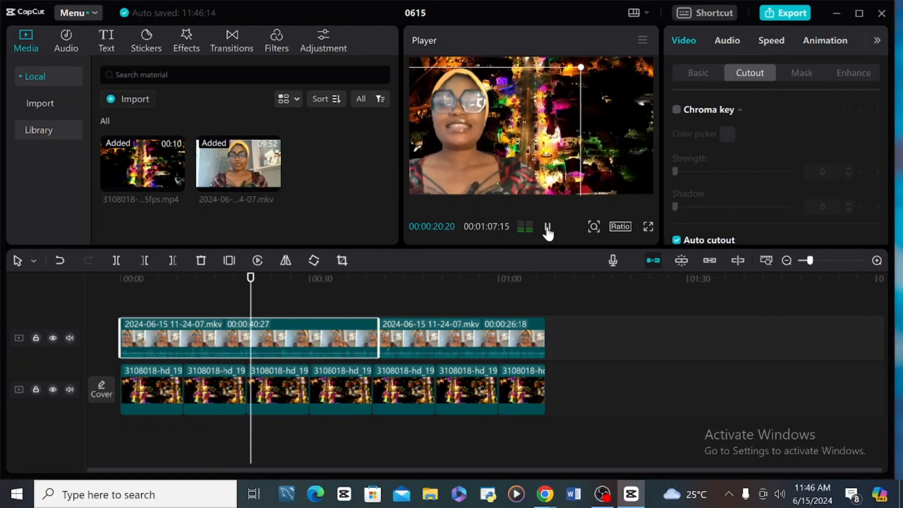
click(547, 226)
- Reposition the first talking segment so the speaker sits slightly right of the frame's centre, and preview the placement
drag(466, 140, 551, 134)
click(548, 227)
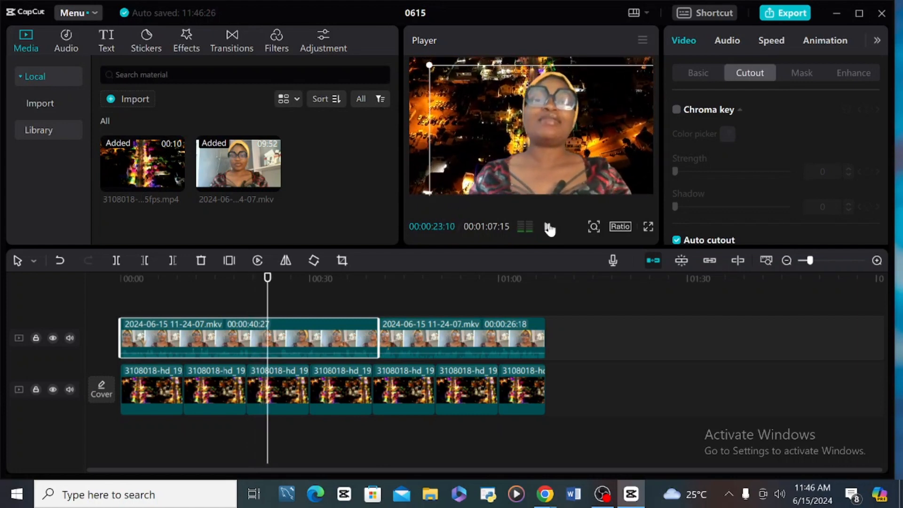
click(548, 227)
- Add the Peach Glow filter from the Life filters at 00:00:23:10 and extend it to the end of the talking recording
click(233, 44)
click(181, 38)
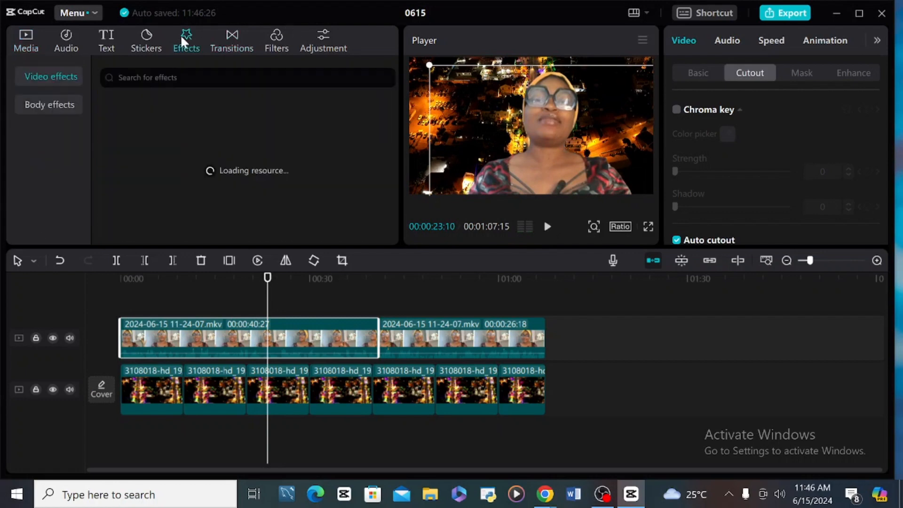
click(289, 48)
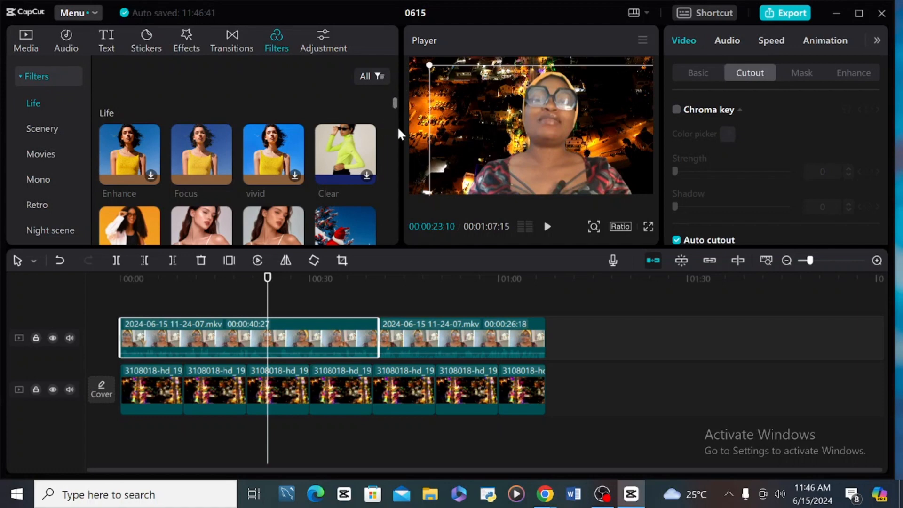
mouse_move(203, 152)
scroll(393, 123, down, 3)
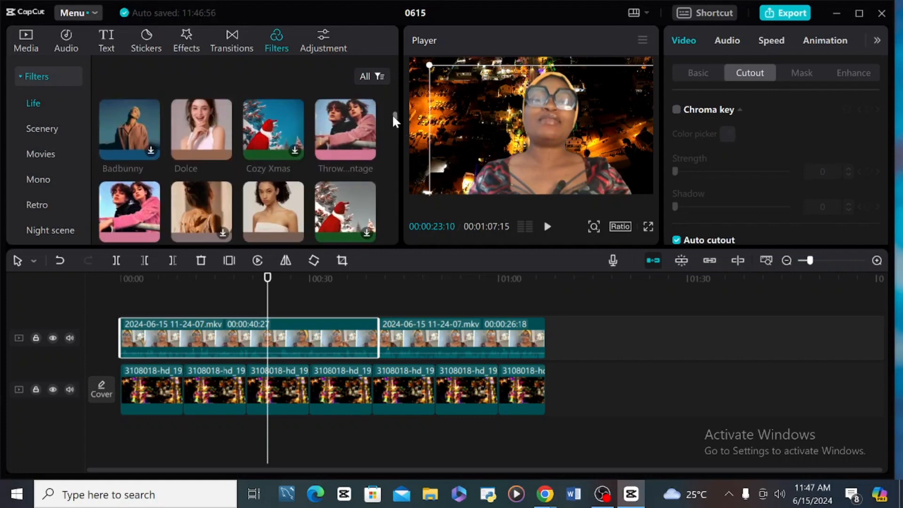
drag(393, 114, 392, 104)
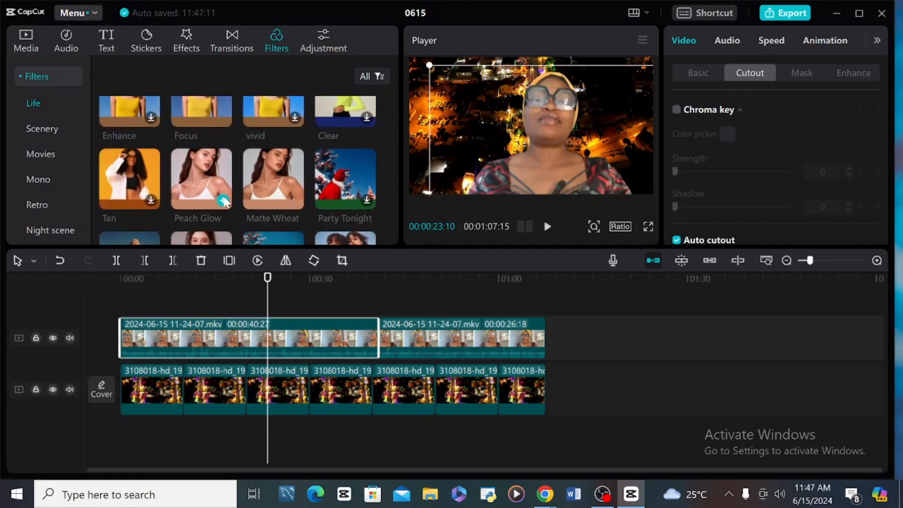
click(223, 201)
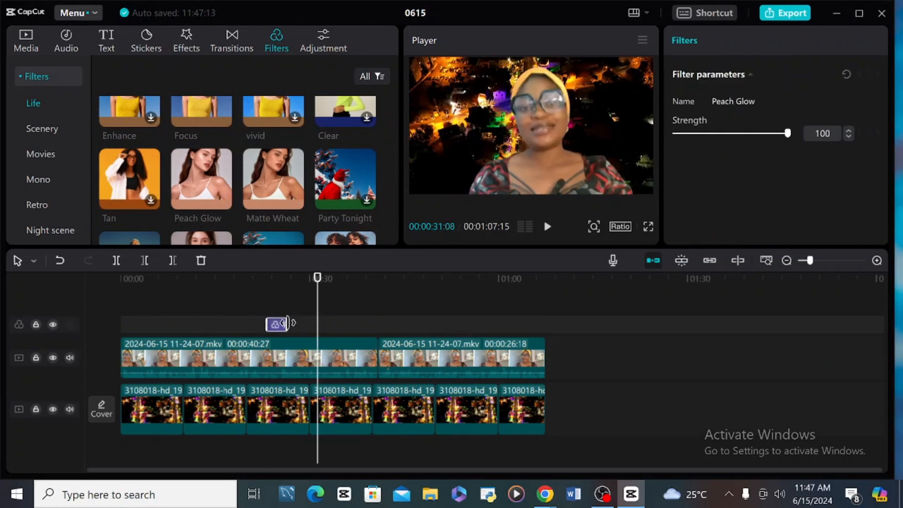
drag(288, 324, 542, 338)
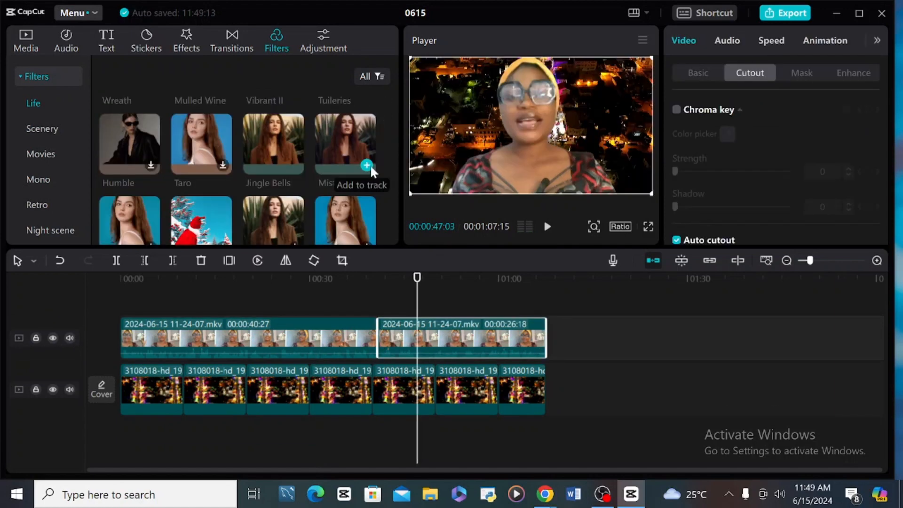
- Add the Mistletoe filter from the Life filters to the timeline at 00:00:47:03
click(369, 166)
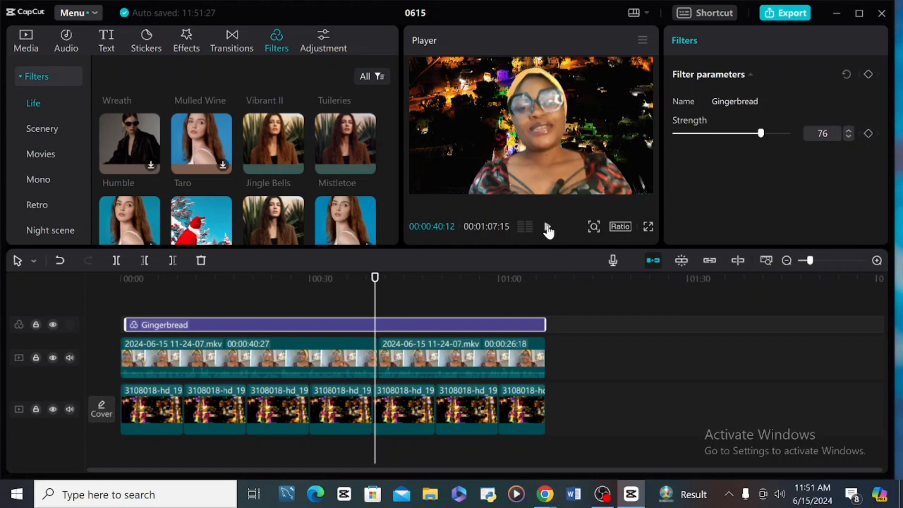
- Open the export settings for the edited video
click(788, 15)
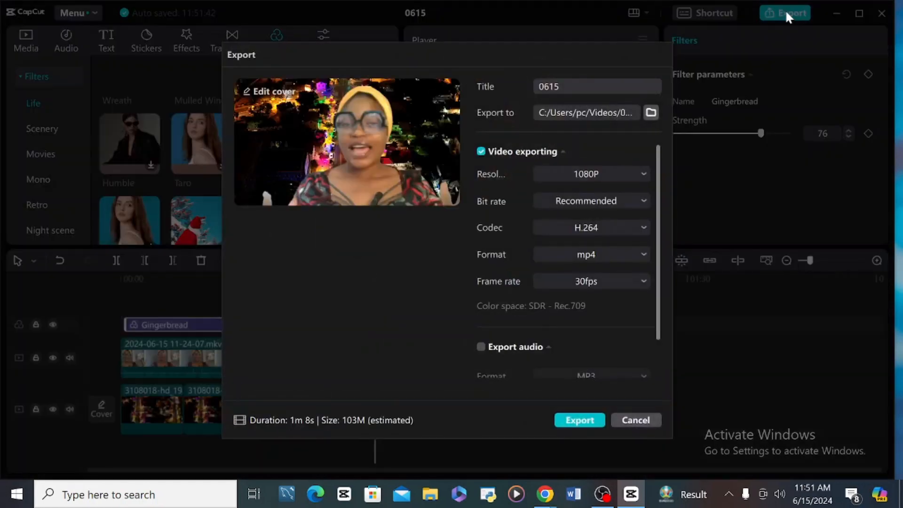